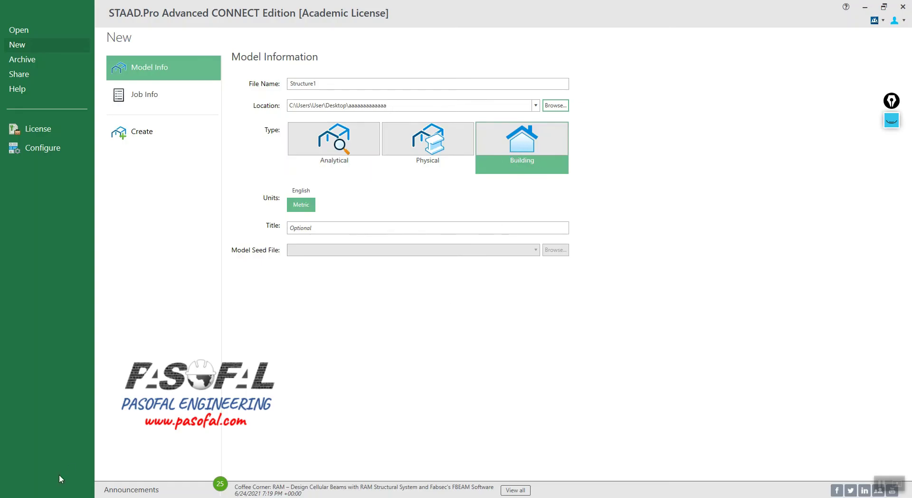
Step: Search the installed apps for STAAD, try the Analytical and Physical model types, then return to Building
{"action": "key", "text": "super"}
{"action": "type", "text": "st"}
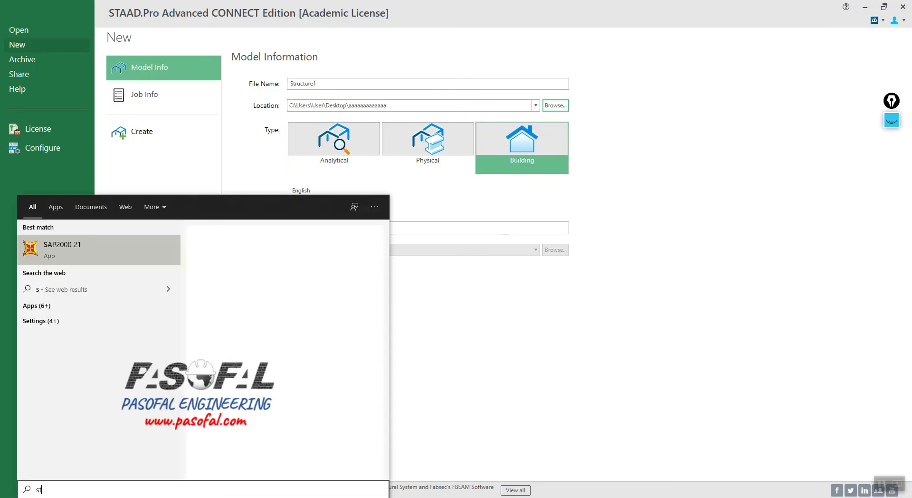
{"action": "type", "text": "tad"}
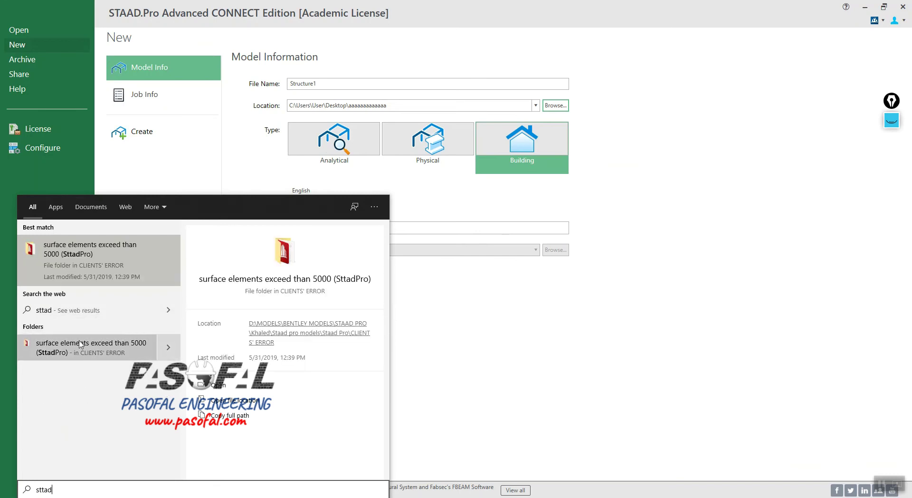
{"action": "key", "text": "BackSpace"}
{"action": "key", "text": "BackSpace"}
{"action": "type", "text": "aa"}
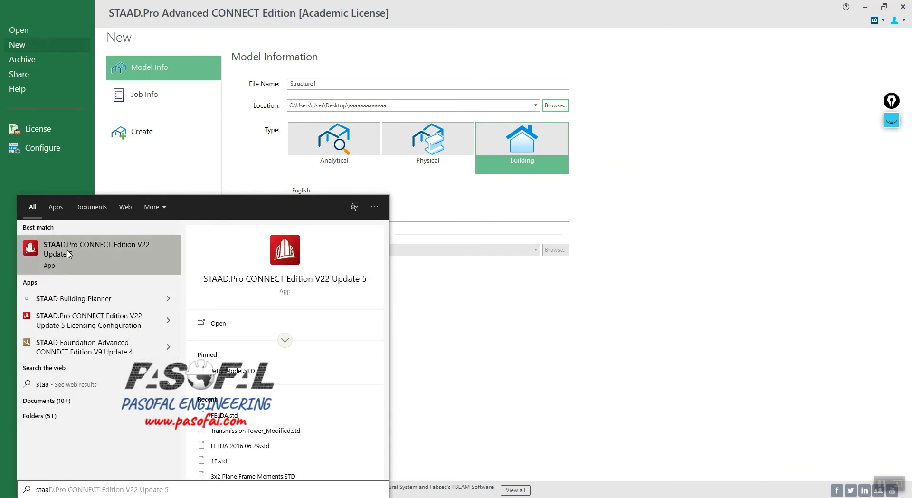
{"action": "left_click", "coordinate": [466, 215]}
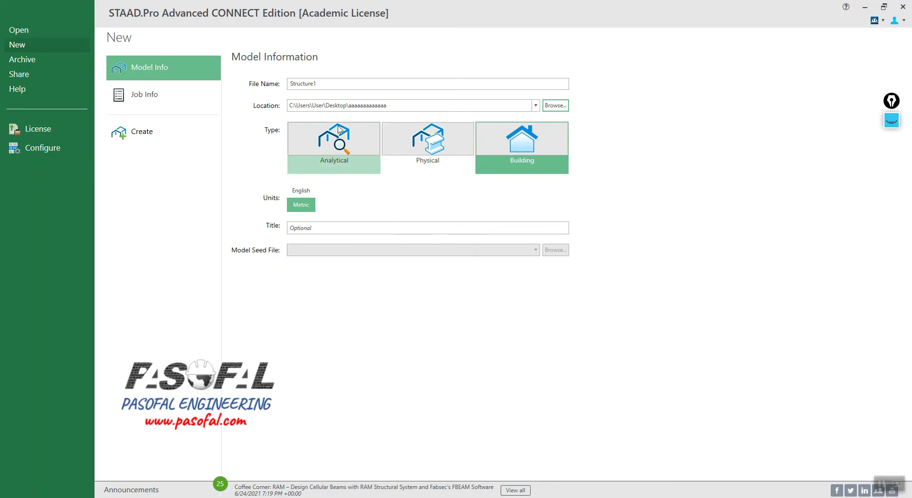
{"action": "left_click", "coordinate": [335, 147]}
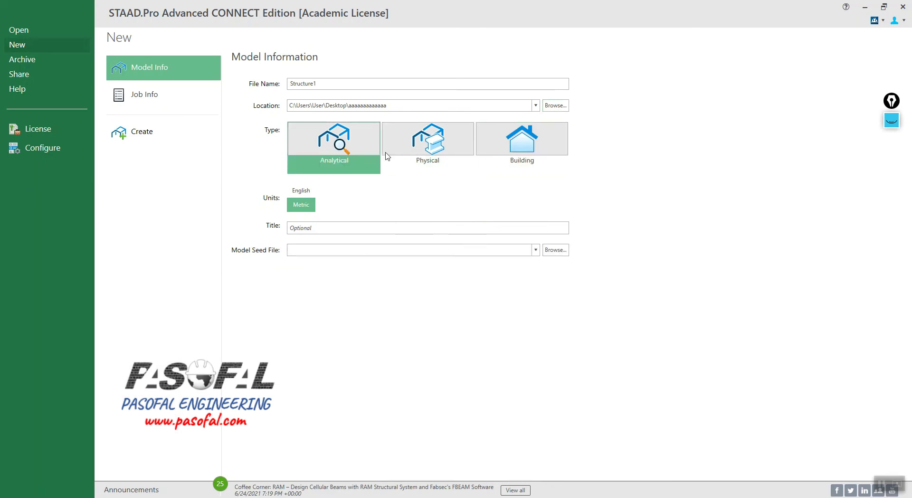
{"action": "left_click", "coordinate": [420, 163]}
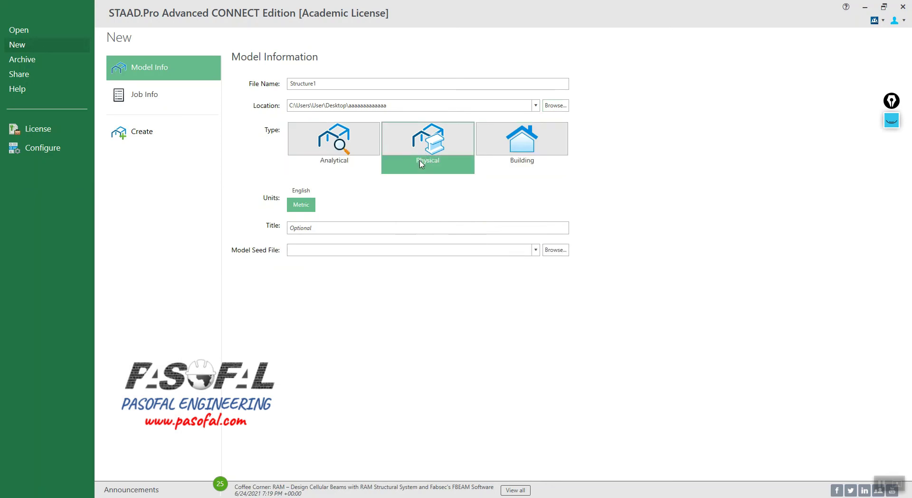
{"action": "left_click", "coordinate": [525, 153]}
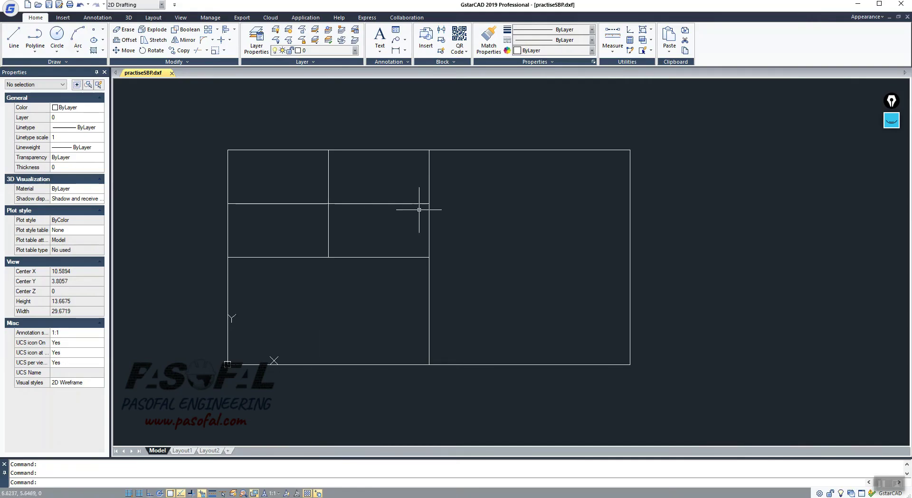
Step: Zoom around practiseSBP.dxf, check its layer list, then close it without saving
{"action": "scroll", "coordinate": [379, 199], "scroll_direction": "up", "scroll_amount": 4}
{"action": "scroll", "coordinate": [370, 198], "scroll_direction": "down", "scroll_amount": 2}
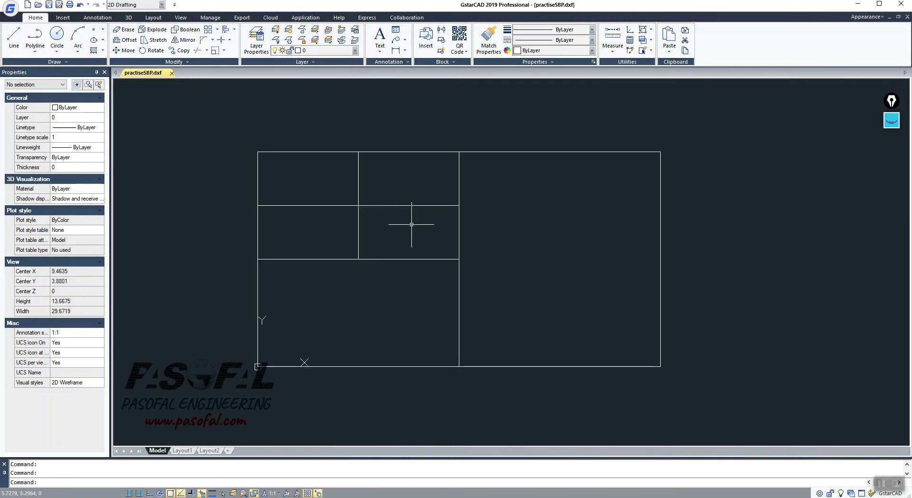
{"action": "scroll", "coordinate": [365, 210], "scroll_direction": "up", "scroll_amount": 4}
{"action": "scroll", "coordinate": [409, 211], "scroll_direction": "down", "scroll_amount": 4}
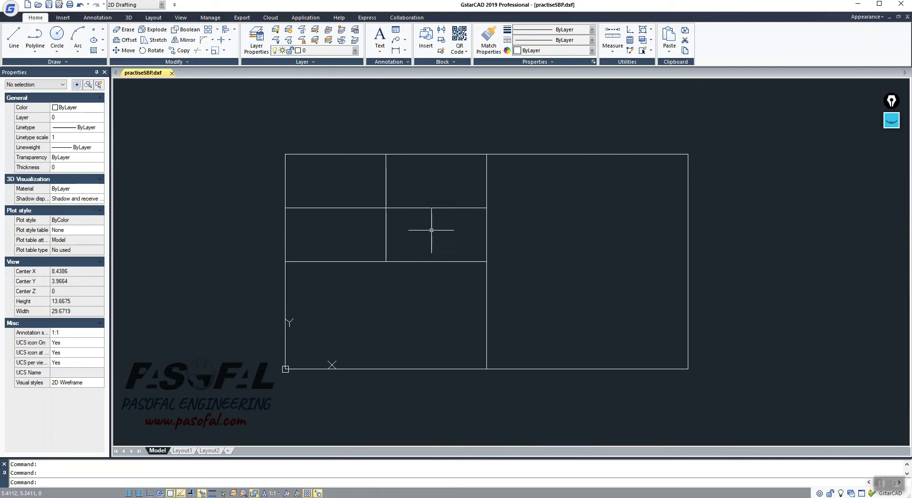
{"action": "scroll", "coordinate": [432, 230], "scroll_direction": "up", "scroll_amount": 2}
{"action": "scroll", "coordinate": [405, 206], "scroll_direction": "down", "scroll_amount": 2}
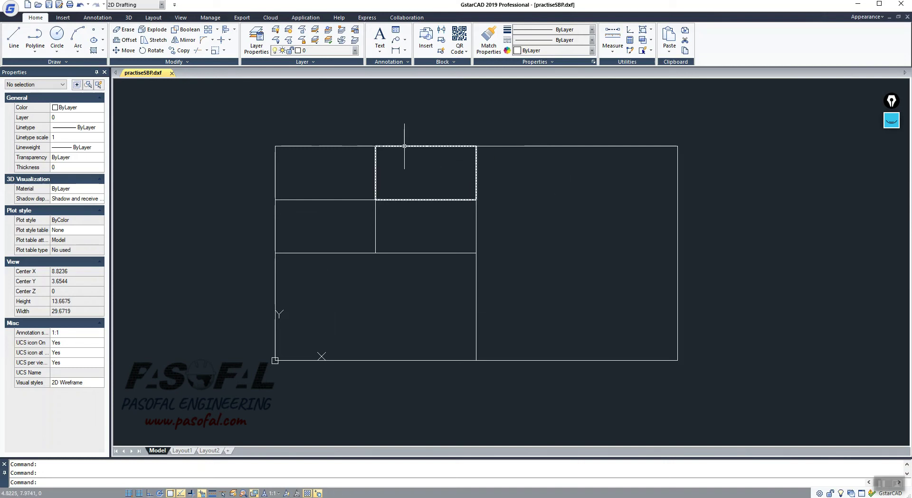
{"action": "scroll", "coordinate": [405, 148], "scroll_direction": "up", "scroll_amount": 4}
{"action": "scroll", "coordinate": [389, 157], "scroll_direction": "down", "scroll_amount": 2}
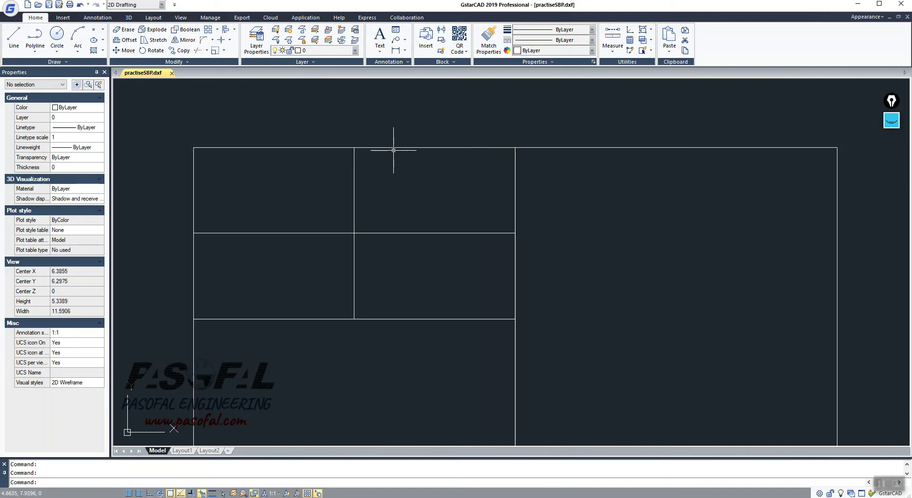
{"action": "scroll", "coordinate": [300, 167], "scroll_direction": "down", "scroll_amount": 2}
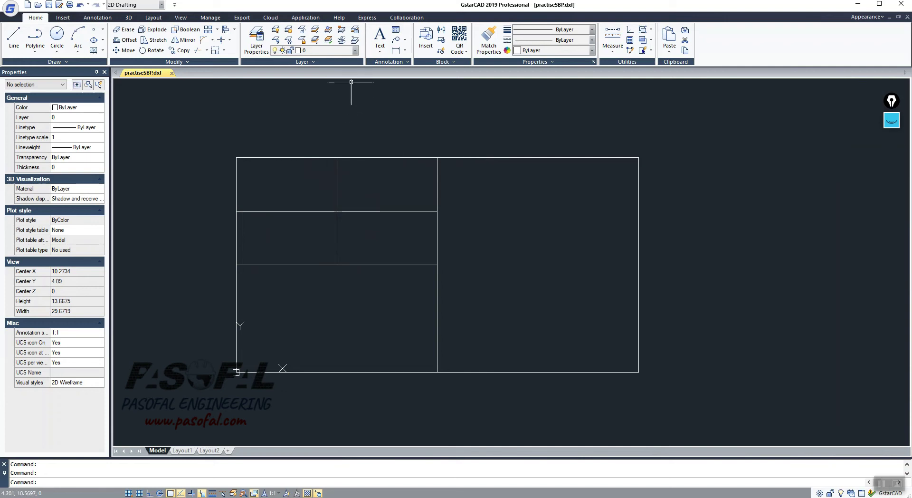
{"action": "left_click", "coordinate": [355, 50]}
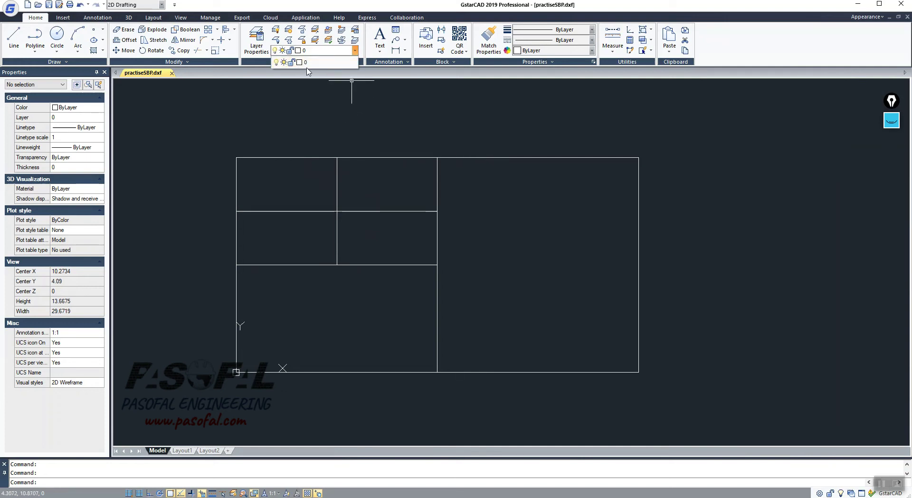
{"action": "left_click", "coordinate": [351, 80]}
{"action": "left_click", "coordinate": [172, 73]}
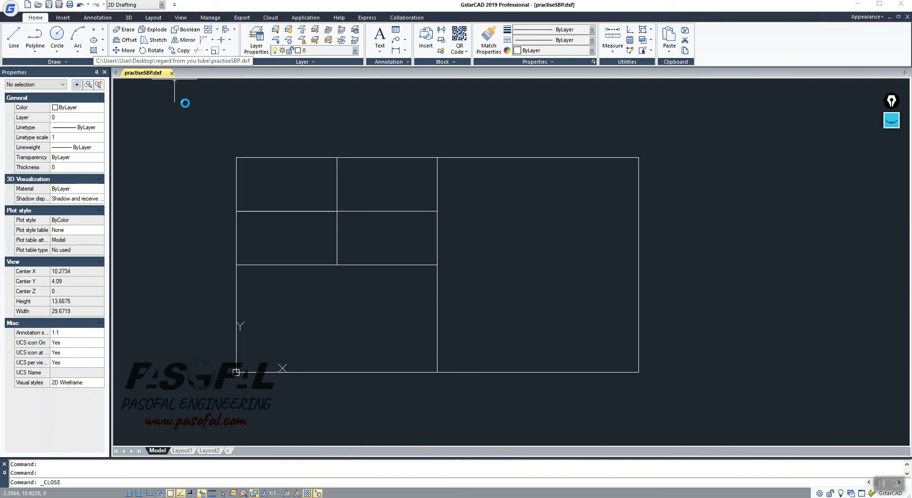
{"action": "left_click", "coordinate": [481, 257]}
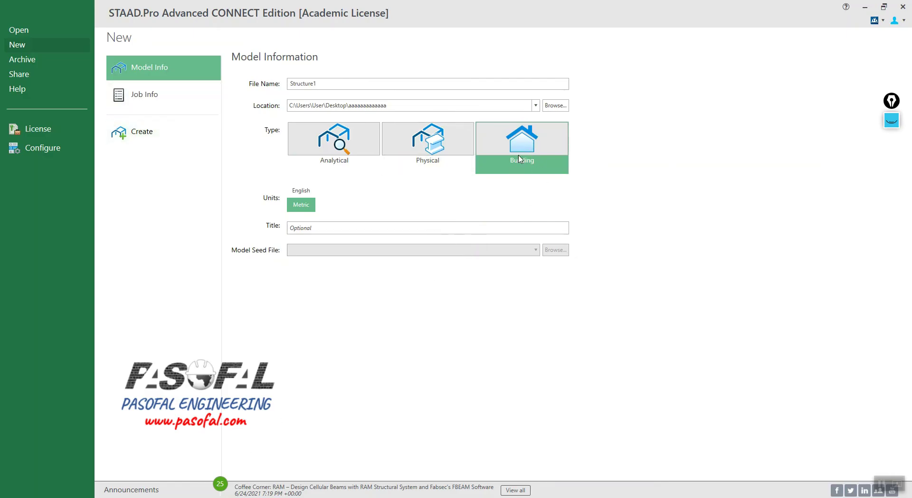
Step: Replace the default file name Structure1 with Test-1
{"action": "left_click_drag", "start_coordinate": [333, 84], "coordinate": [257, 88]}
{"action": "type", "text": "Test-1"}
Step: Create the building model and project test-1 with 2 levels and a 1 m founding depth
{"action": "left_click", "coordinate": [145, 137]}
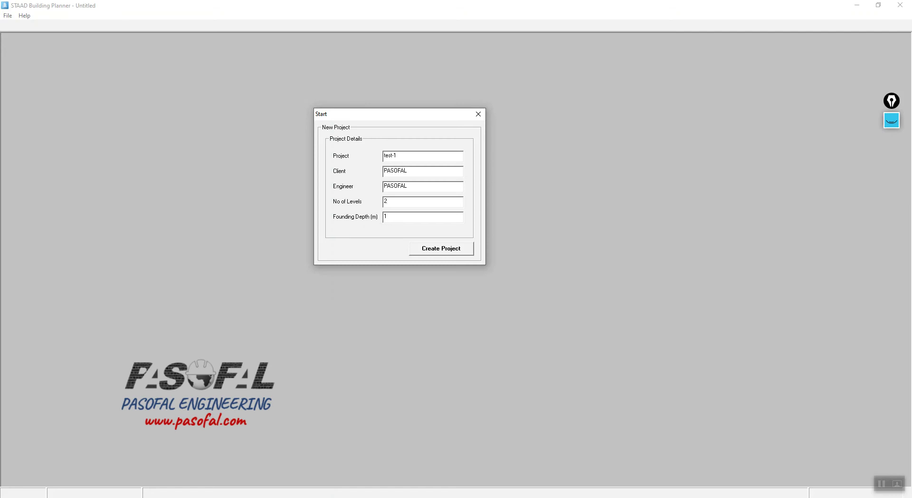
{"action": "left_click", "coordinate": [437, 251]}
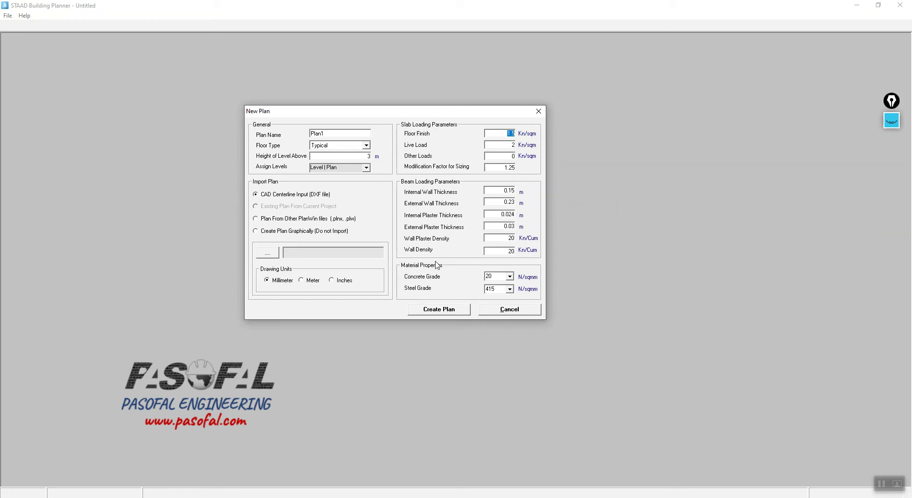
Step: Select the 1.25 modification factor and rename the plan to L1-2
{"action": "left_click", "coordinate": [513, 146]}
{"action": "left_click_drag", "start_coordinate": [502, 167], "coordinate": [516, 190]}
{"action": "left_click", "coordinate": [367, 168]}
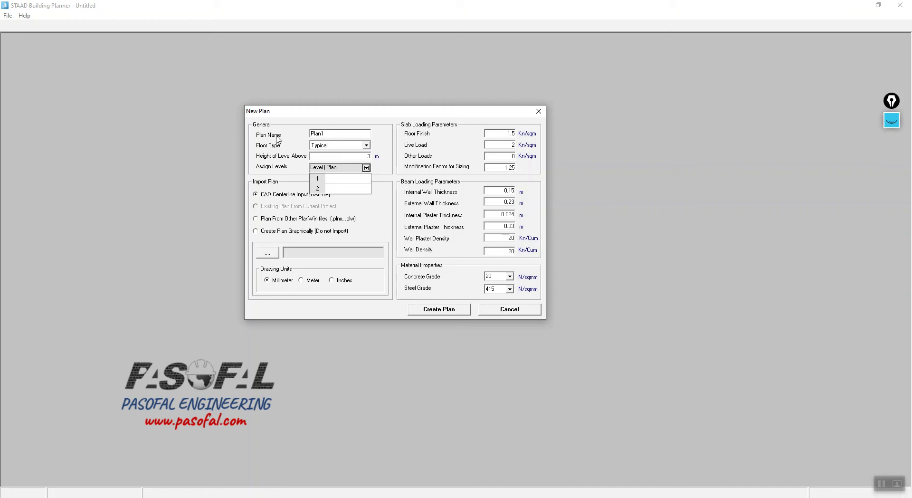
{"action": "left_click", "coordinate": [348, 132]}
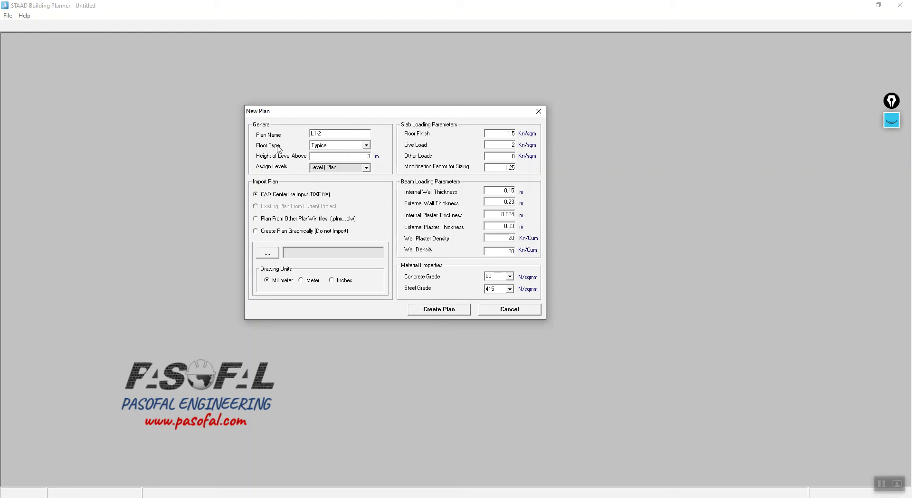
Step: Keep the floor type Typical and assign plan L1-2 to levels 1 and 2
{"action": "left_click", "coordinate": [366, 144]}
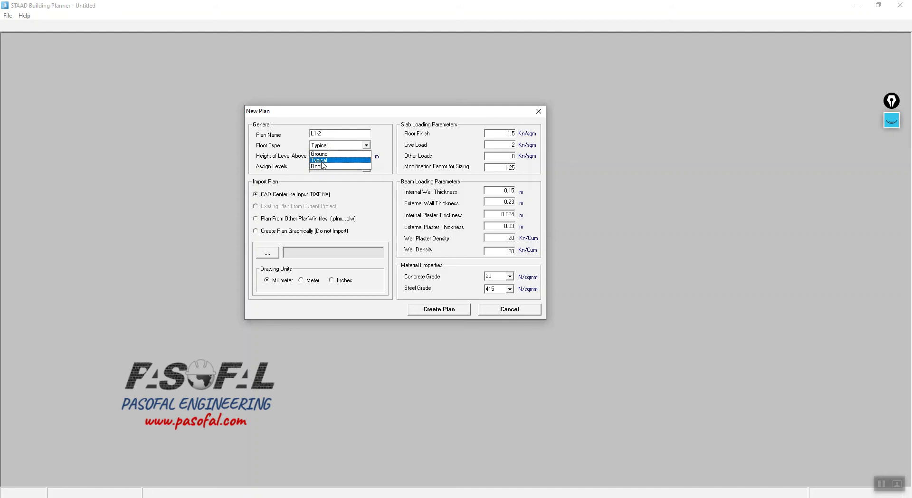
{"action": "left_click", "coordinate": [320, 160]}
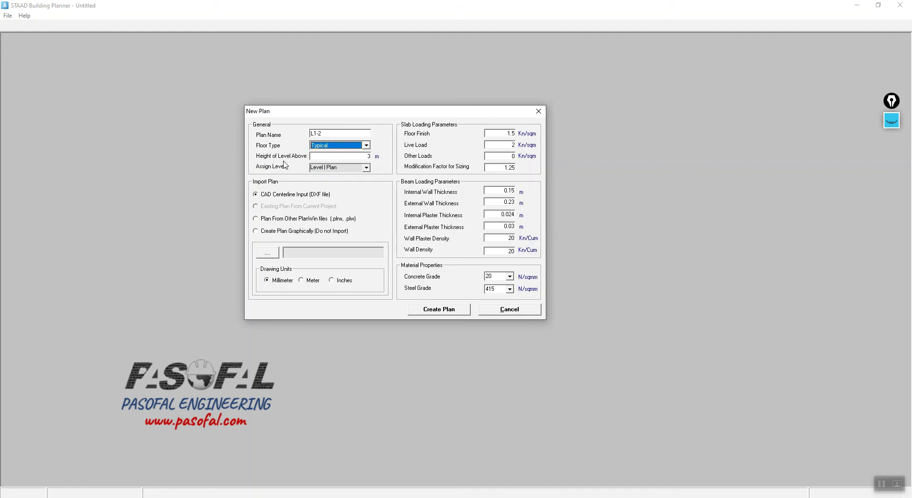
{"action": "left_click", "coordinate": [365, 156]}
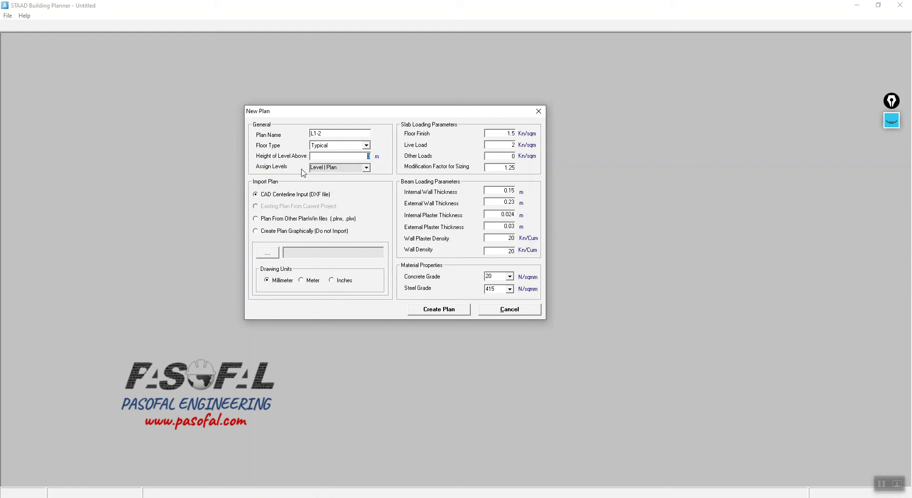
{"action": "left_click", "coordinate": [366, 167]}
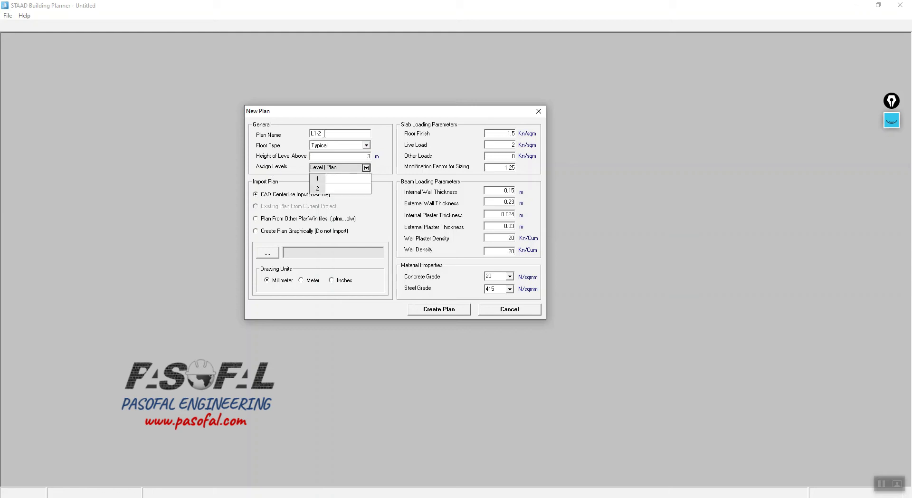
{"action": "left_click", "coordinate": [344, 179]}
{"action": "left_click", "coordinate": [344, 188]}
{"action": "key", "text": "Tab"}
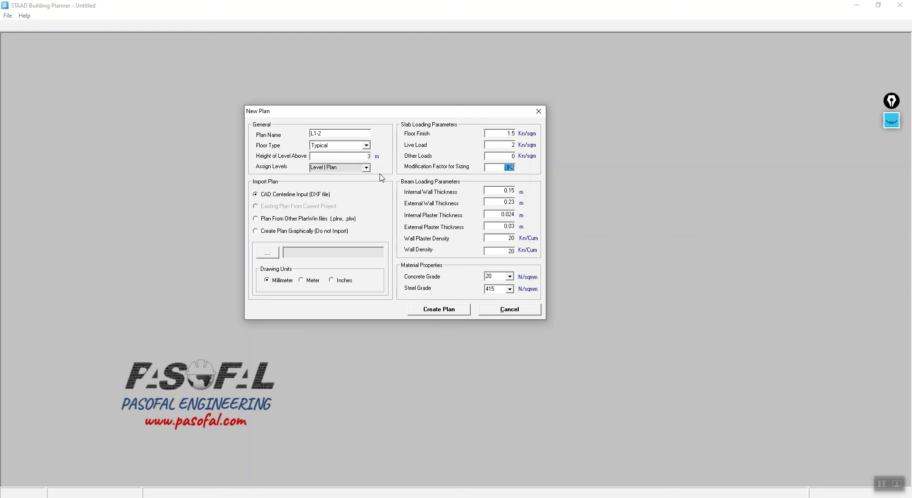
Step: Choose CAD Centerline Input with Meter drawing units, bringing up GstarCAD
{"action": "left_click", "coordinate": [261, 195]}
{"action": "left_click", "coordinate": [273, 197]}
{"action": "left_click", "coordinate": [267, 197]}
{"action": "left_click", "coordinate": [316, 196]}
{"action": "left_click", "coordinate": [316, 196]}
{"action": "left_click", "coordinate": [316, 196]}
{"action": "left_click", "coordinate": [277, 197]}
{"action": "left_click", "coordinate": [308, 282]}
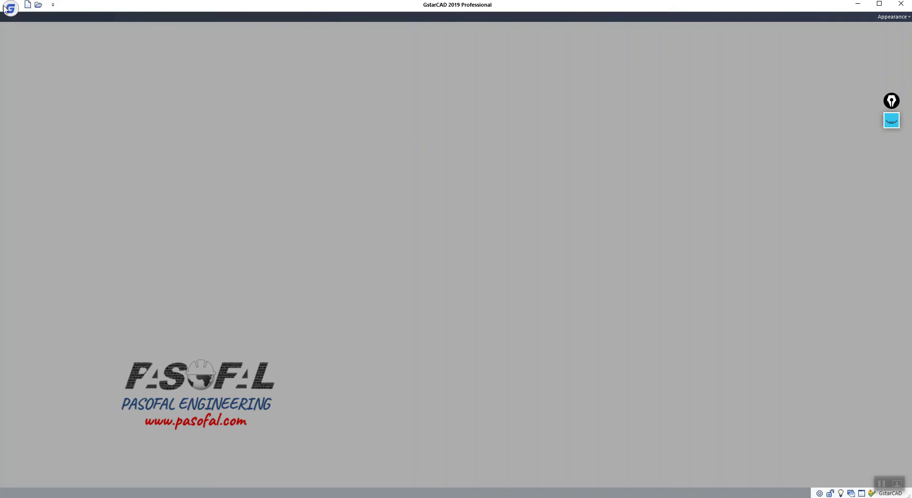
Step: Reopen practiseSBP.dxf and measure the top grid edge, a 3,75 length
{"action": "left_click", "coordinate": [5, 8]}
{"action": "left_click", "coordinate": [72, 40]}
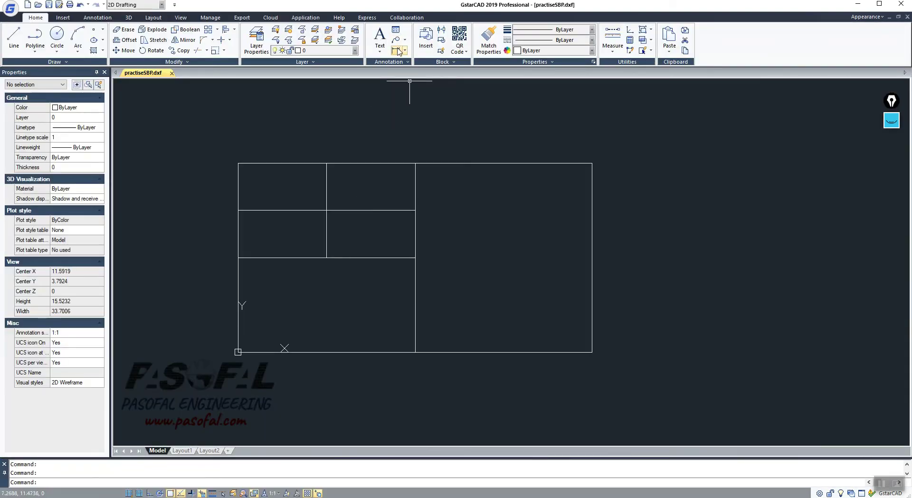
{"action": "left_click", "coordinate": [398, 51]}
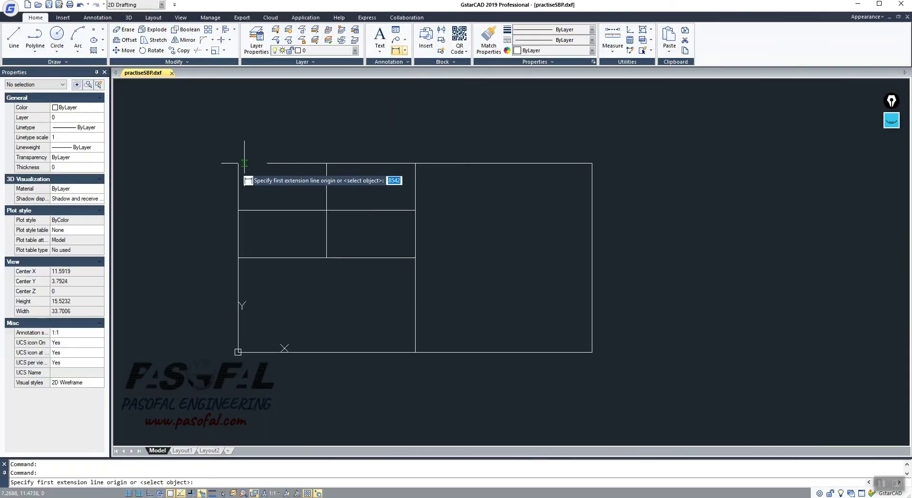
{"action": "scroll", "coordinate": [244, 171], "scroll_direction": "up", "scroll_amount": 4}
{"action": "left_click", "coordinate": [246, 153]}
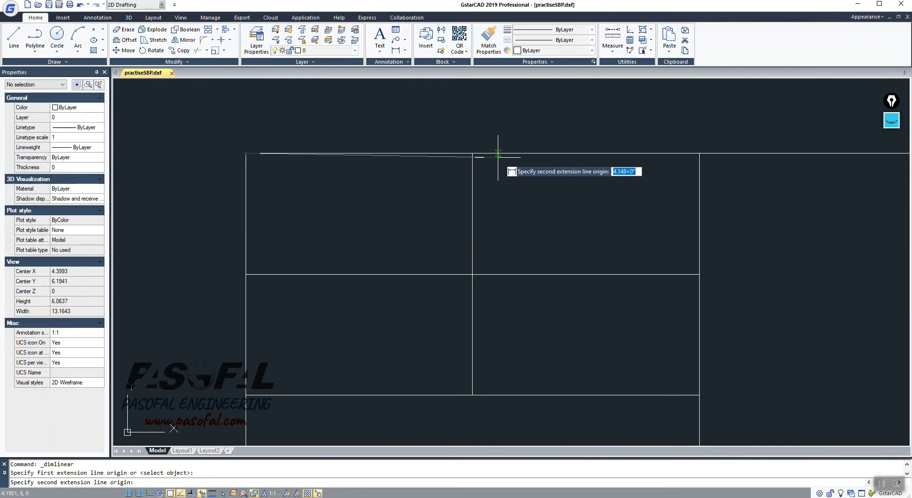
{"action": "left_click", "coordinate": [473, 153]}
{"action": "scroll", "coordinate": [436, 244], "scroll_direction": "down", "scroll_amount": 4}
{"action": "scroll", "coordinate": [437, 244], "scroll_direction": "down", "scroll_amount": 2}
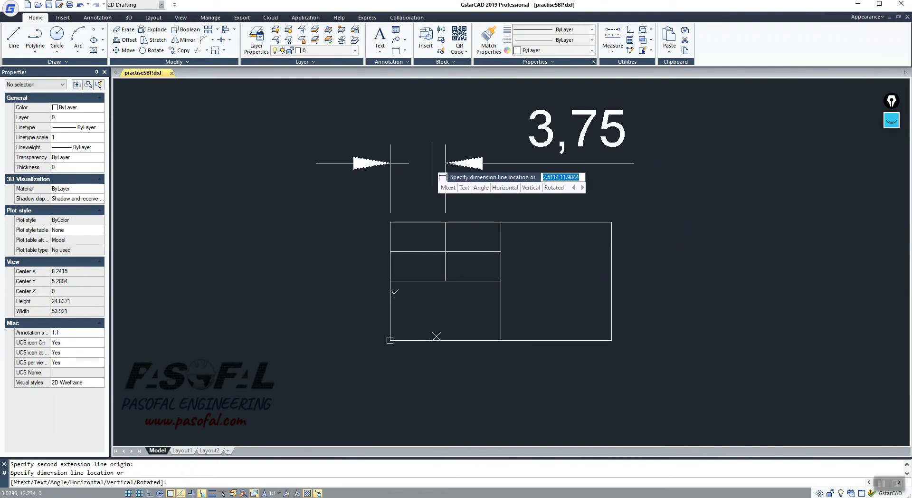
Step: Cancel the dimension, close practiseSBP.dxf and minimise GstarCAD
{"action": "key", "text": "Escape"}
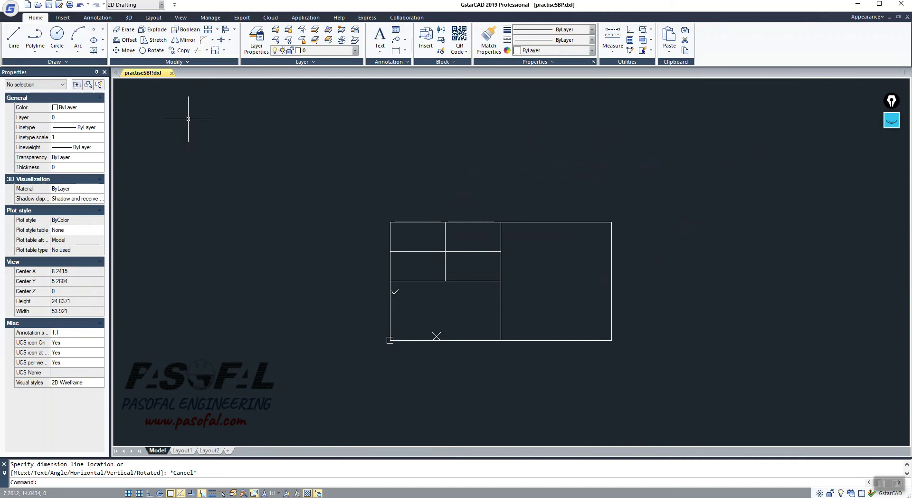
{"action": "left_click", "coordinate": [171, 73]}
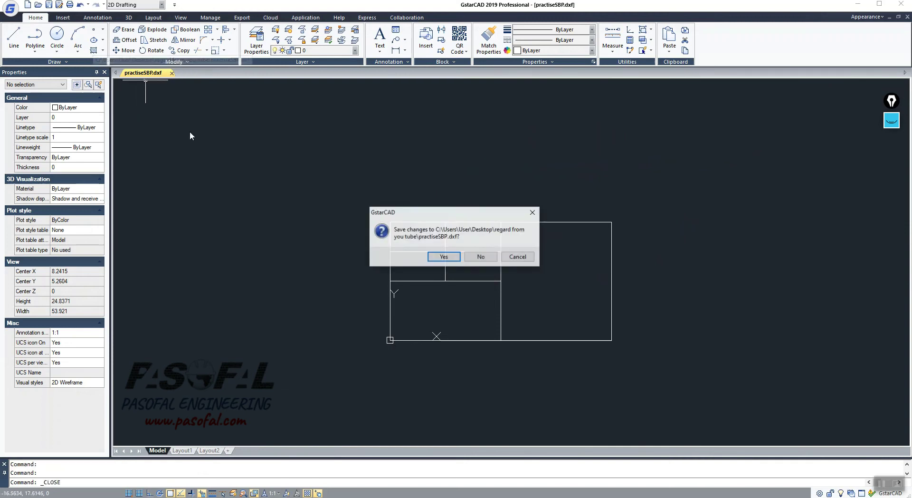
{"action": "left_click", "coordinate": [481, 257]}
{"action": "left_click", "coordinate": [858, 6]}
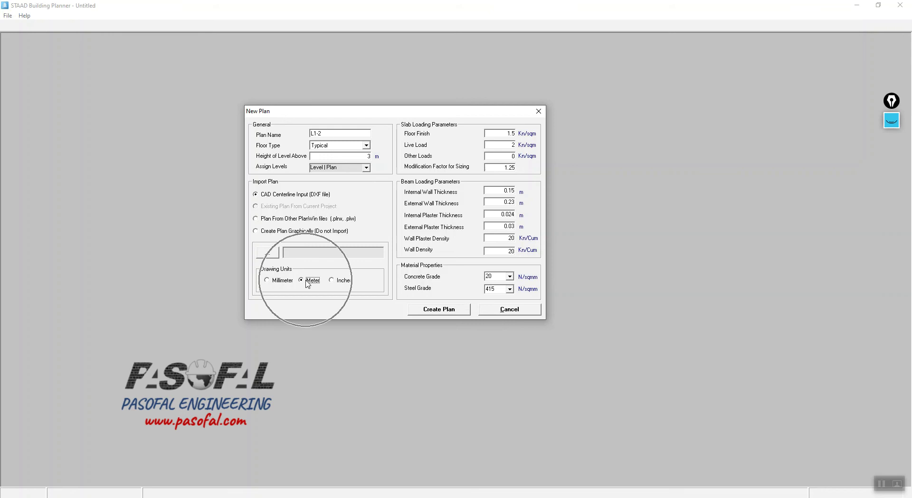
Step: Clear the missing-file warning and select practiseSBP.dxf as the plan's DXF source
{"action": "left_click", "coordinate": [432, 310]}
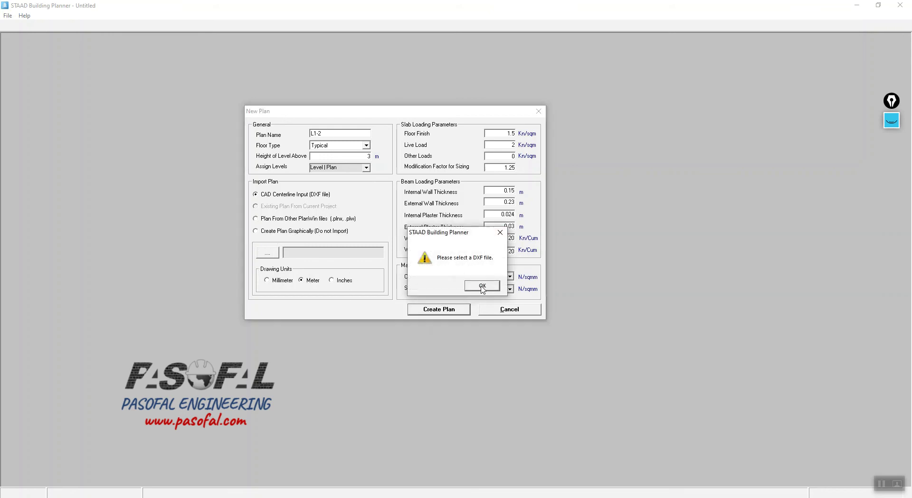
{"action": "left_click", "coordinate": [499, 232]}
{"action": "left_click", "coordinate": [267, 253]}
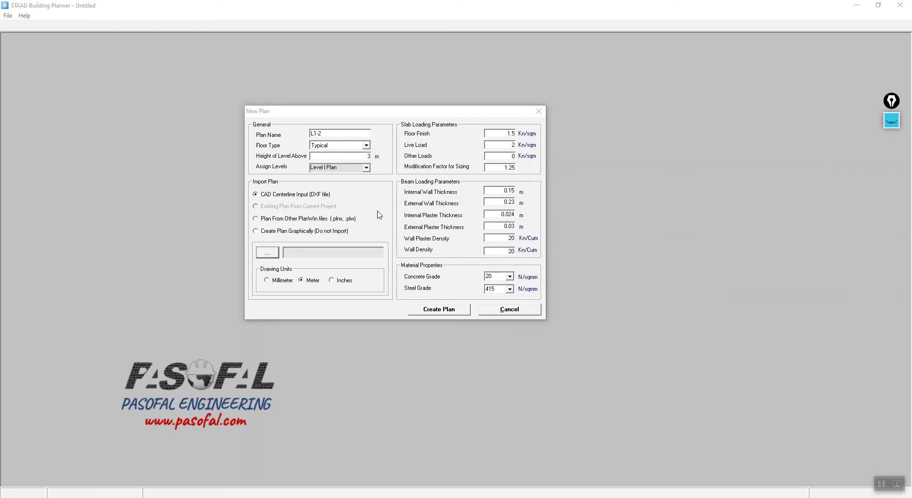
{"action": "left_click_drag", "start_coordinate": [380, 246], "coordinate": [313, 107]}
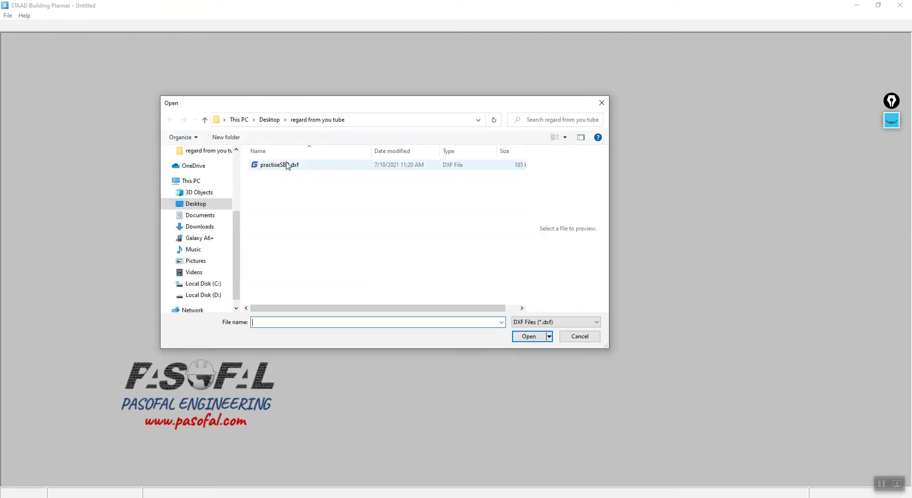
{"action": "left_click", "coordinate": [277, 167]}
{"action": "left_click", "coordinate": [526, 338]}
Step: Create plan L1-2 from the DXF and exit the Building Planner
{"action": "left_click", "coordinate": [439, 310]}
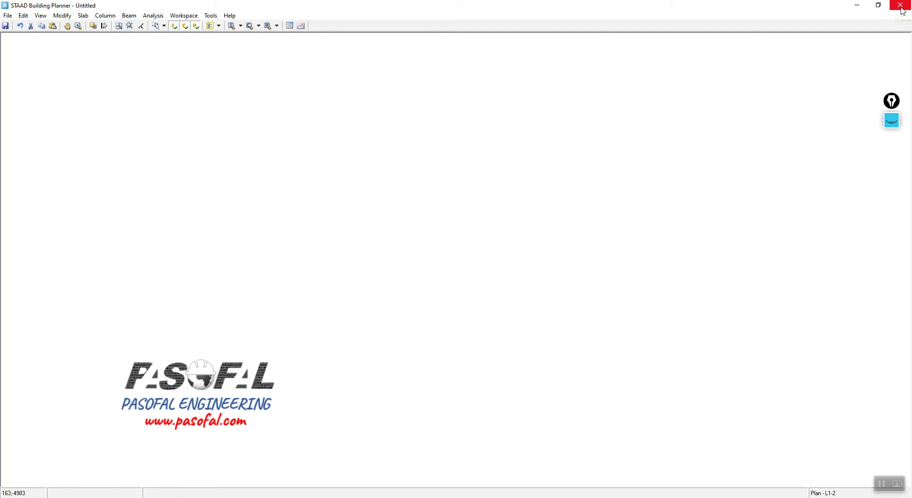
{"action": "left_click", "coordinate": [10, 16]}
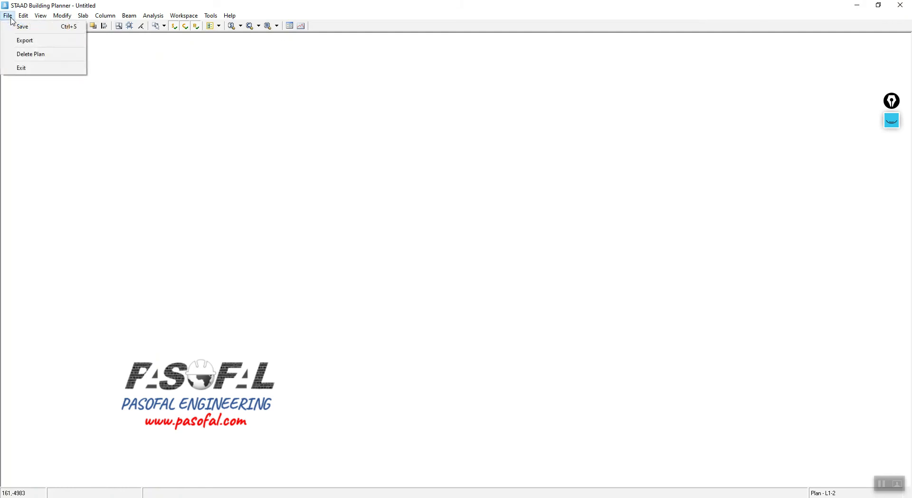
{"action": "left_click", "coordinate": [21, 68]}
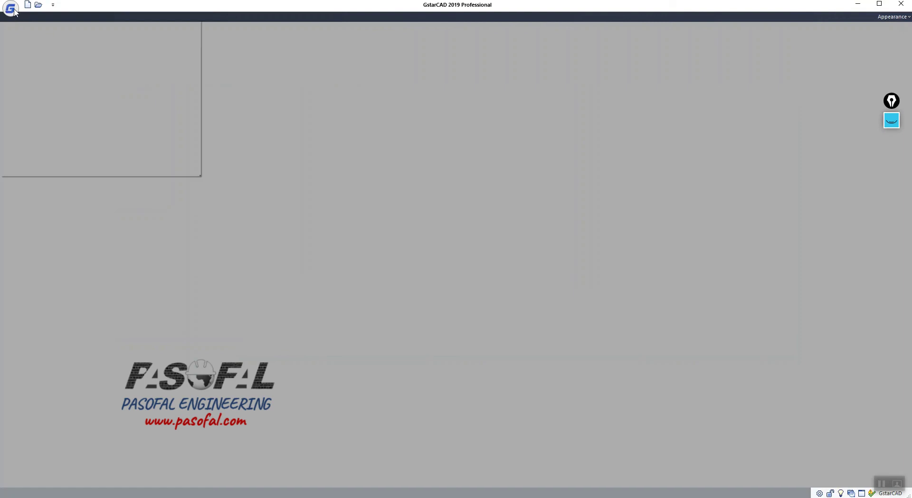
Step: Reopen practiseSBP.dxf from Recent Documents and zoom around its grid of room outlines
{"action": "left_click", "coordinate": [11, 9]}
{"action": "left_click", "coordinate": [76, 40]}
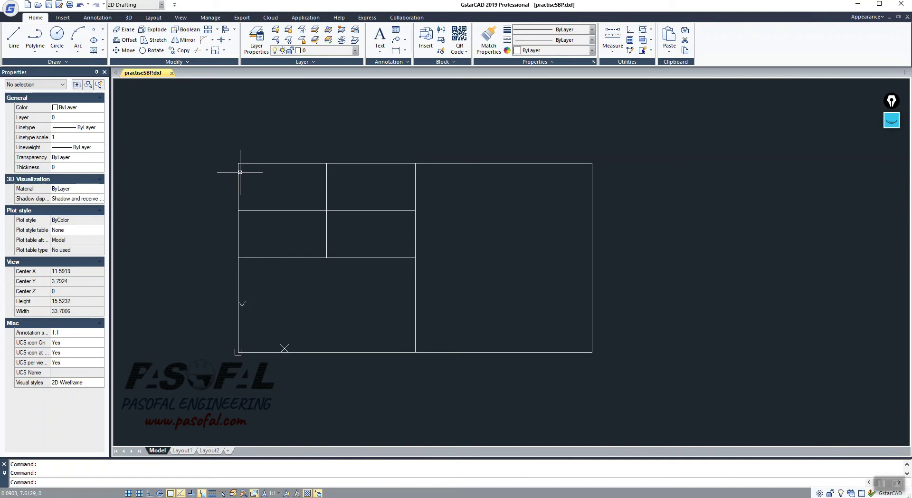
{"action": "scroll", "coordinate": [235, 162], "scroll_direction": "up", "scroll_amount": 3}
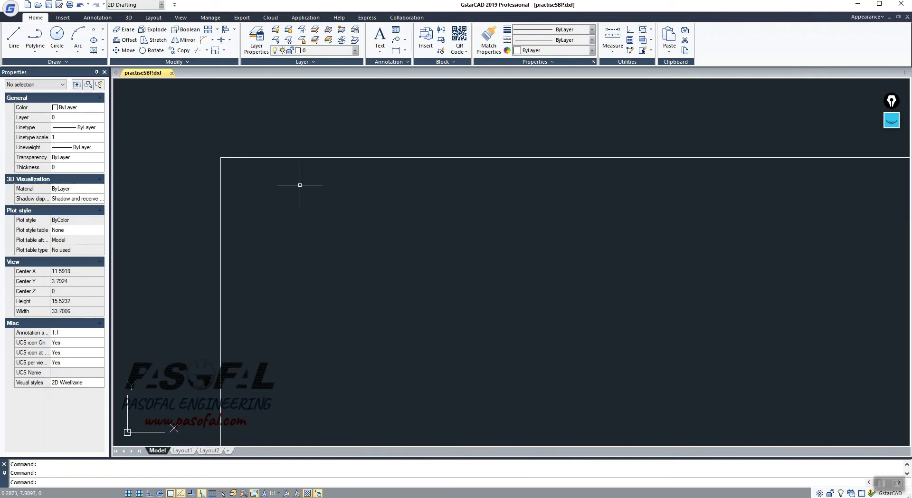
{"action": "left_click", "coordinate": [354, 51]}
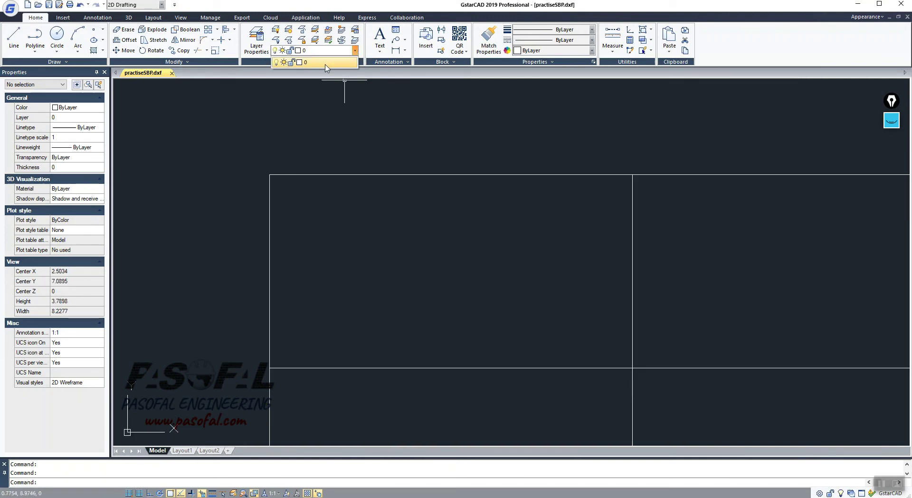
{"action": "left_click", "coordinate": [344, 80]}
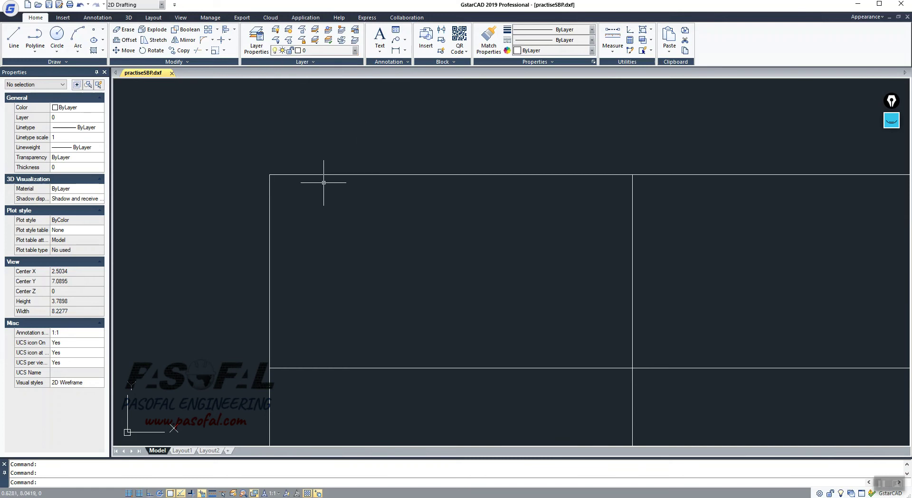
{"action": "scroll", "coordinate": [313, 191], "scroll_direction": "down", "scroll_amount": 4}
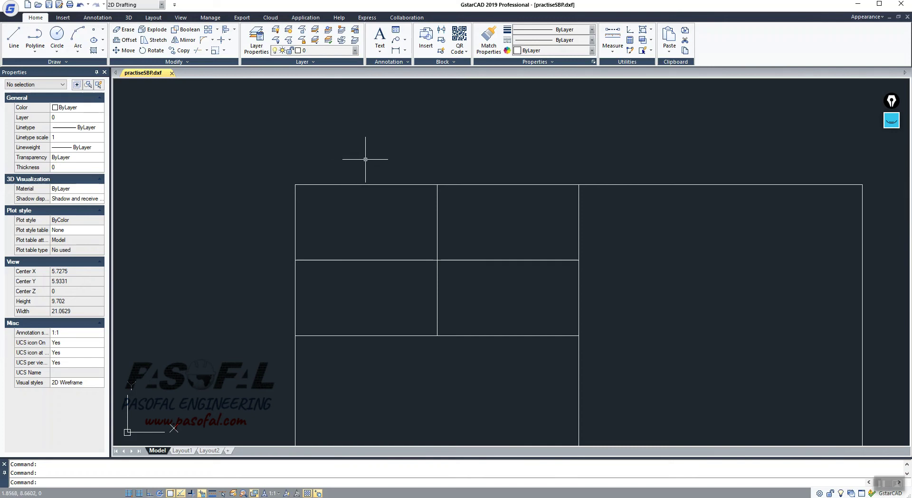
{"action": "scroll", "coordinate": [456, 196], "scroll_direction": "up", "scroll_amount": 2}
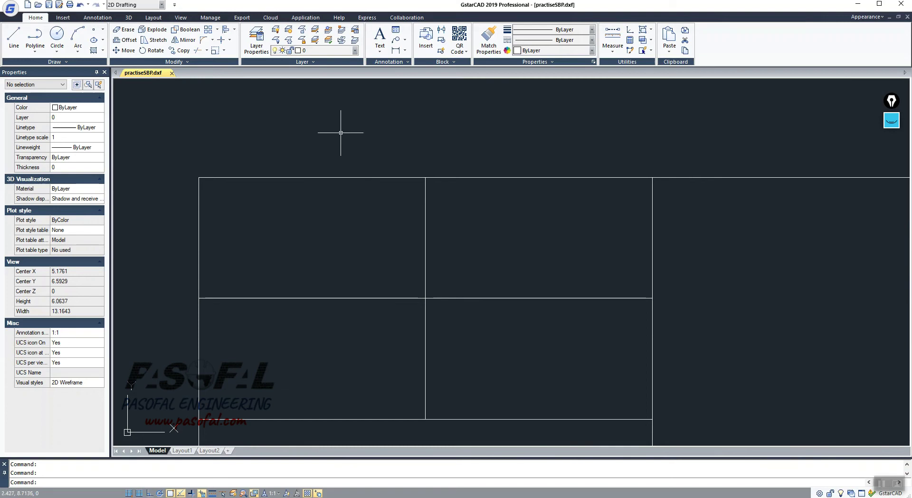
{"action": "scroll", "coordinate": [339, 139], "scroll_direction": "down", "scroll_amount": 2}
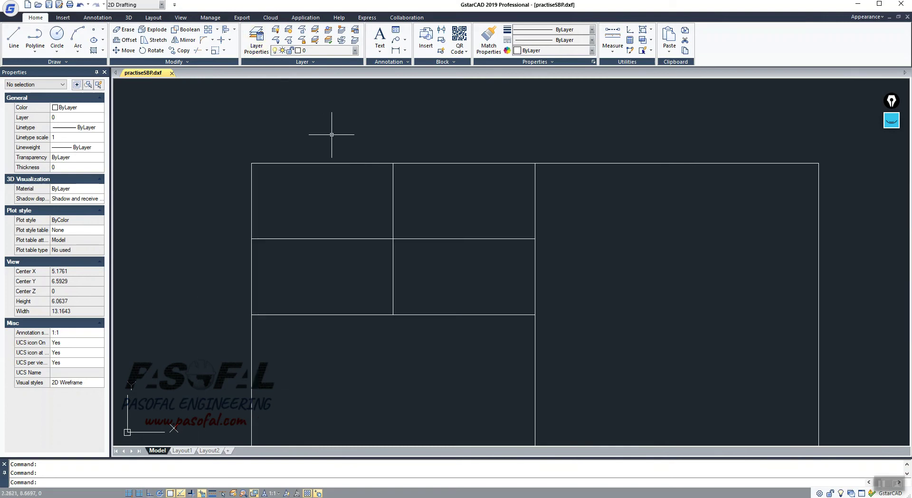
Step: Create two new layers and name them SLAB and COLUMN
{"action": "left_click", "coordinate": [262, 49]}
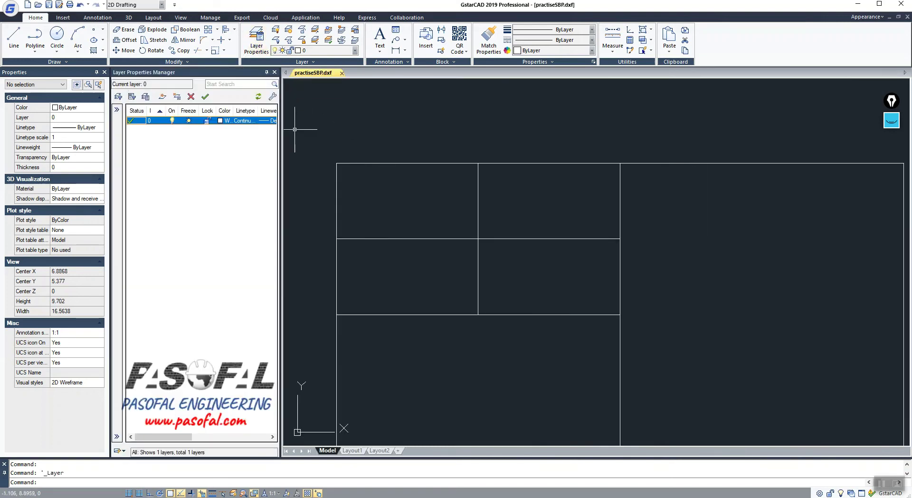
{"action": "left_click", "coordinate": [162, 98]}
{"action": "left_click", "coordinate": [162, 97]}
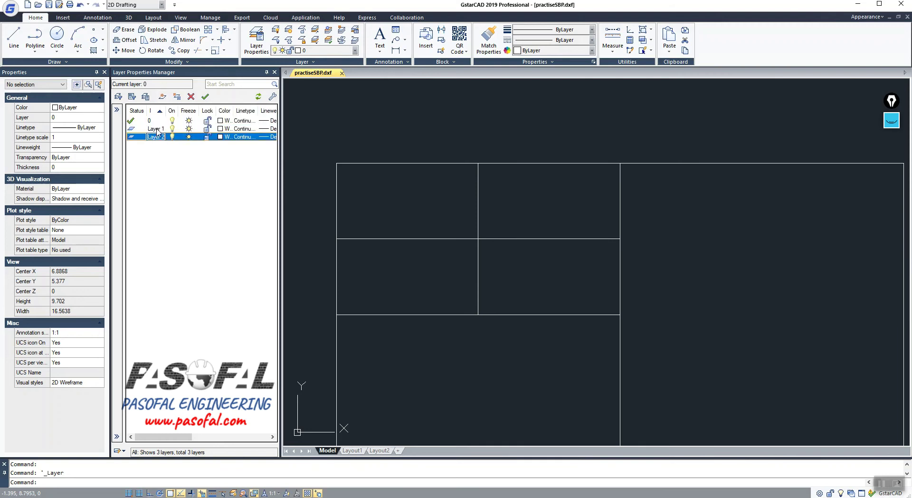
{"action": "left_click", "coordinate": [156, 128]}
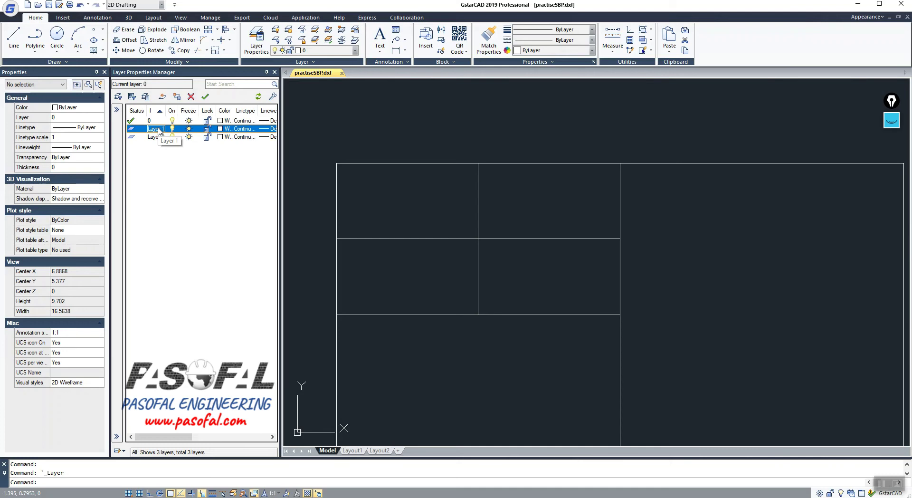
{"action": "key", "text": "Down"}
{"action": "left_click", "coordinate": [157, 128]}
{"action": "type", "text": "SLAB"}
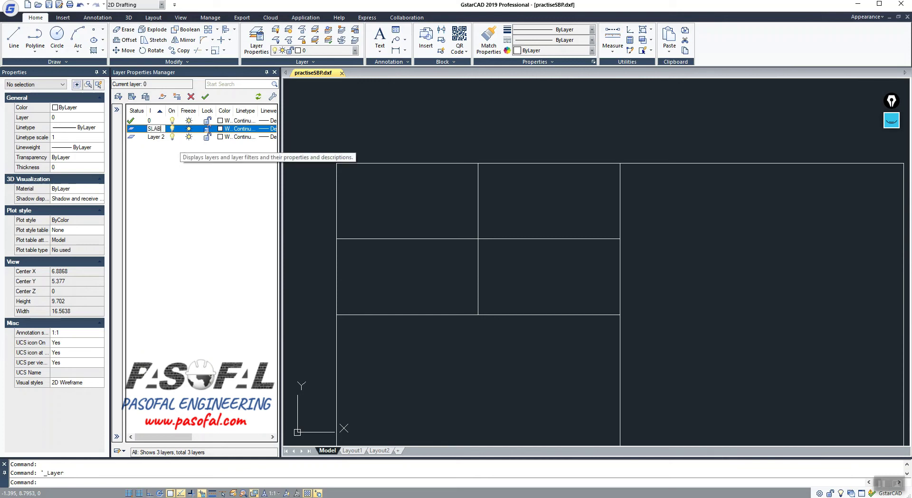
{"action": "left_click", "coordinate": [157, 137]}
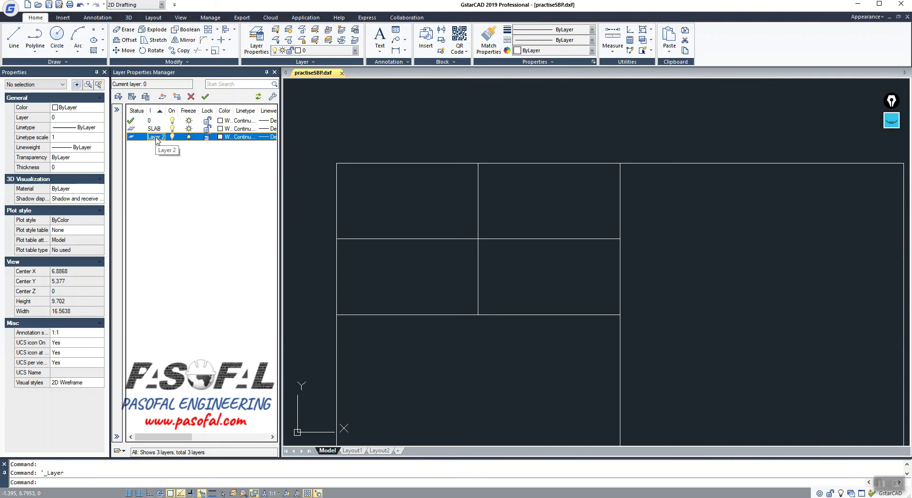
{"action": "left_click", "coordinate": [156, 138]}
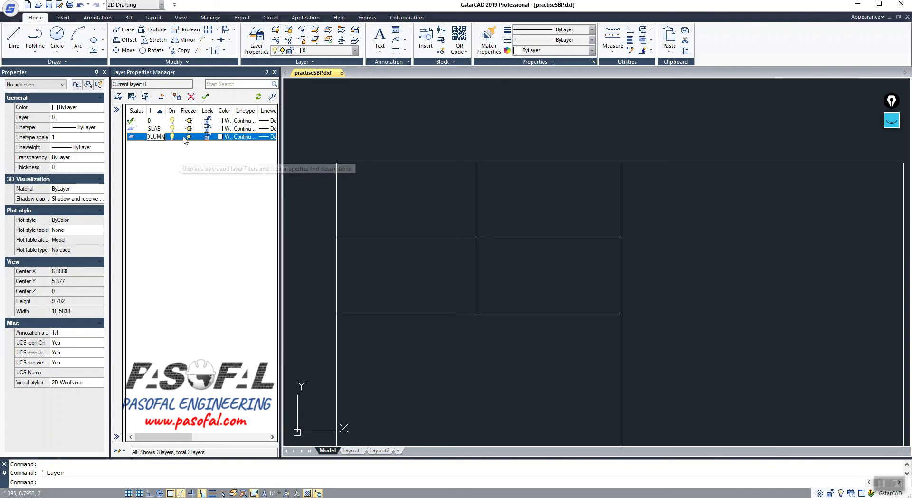
{"action": "left_click", "coordinate": [219, 128]}
Step: Colour the SLAB layer green (80) and the COLUMN layer orange-yellow (40)
{"action": "left_click", "coordinate": [220, 129]}
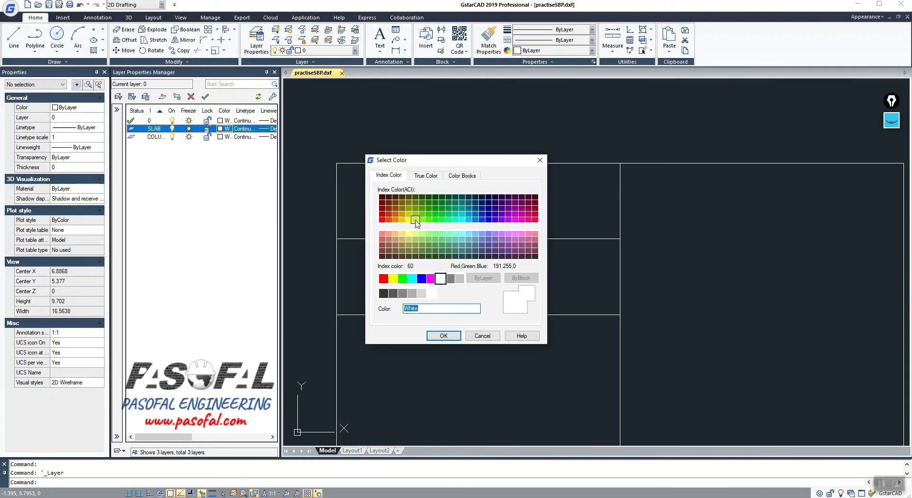
{"action": "left_click", "coordinate": [430, 221]}
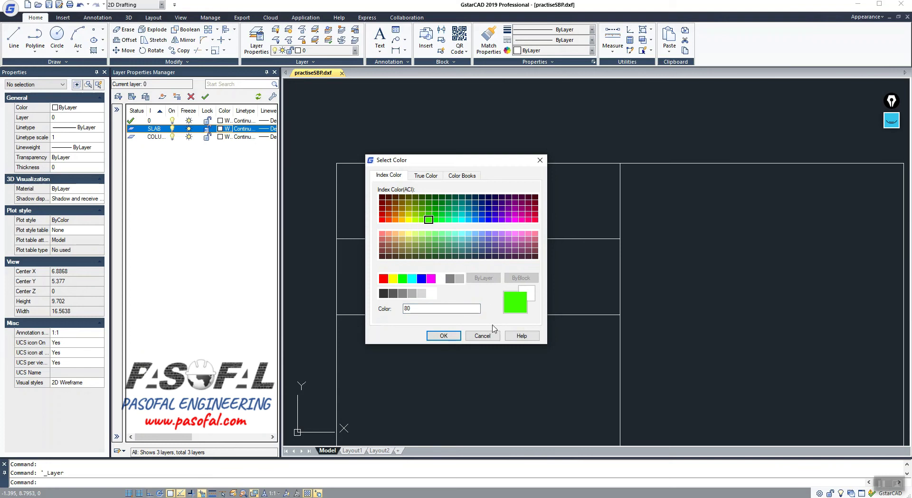
{"action": "left_click", "coordinate": [444, 336]}
{"action": "left_click", "coordinate": [225, 136]}
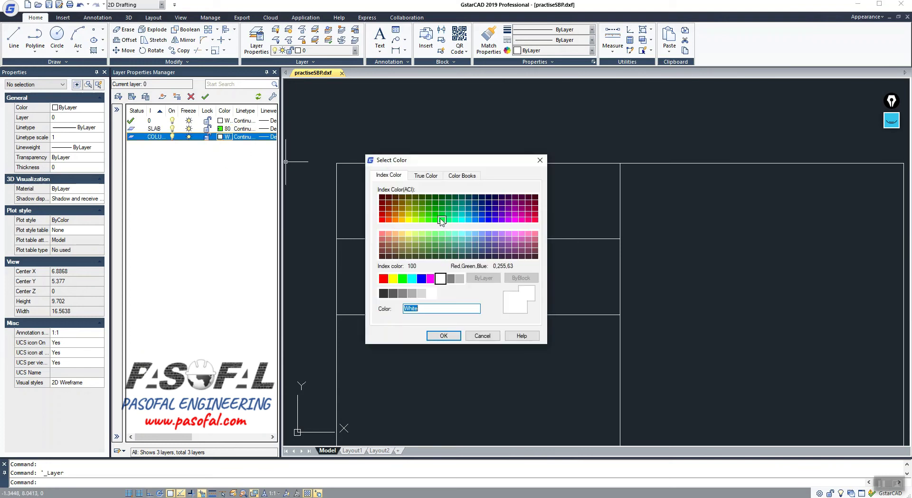
{"action": "left_click", "coordinate": [401, 220]}
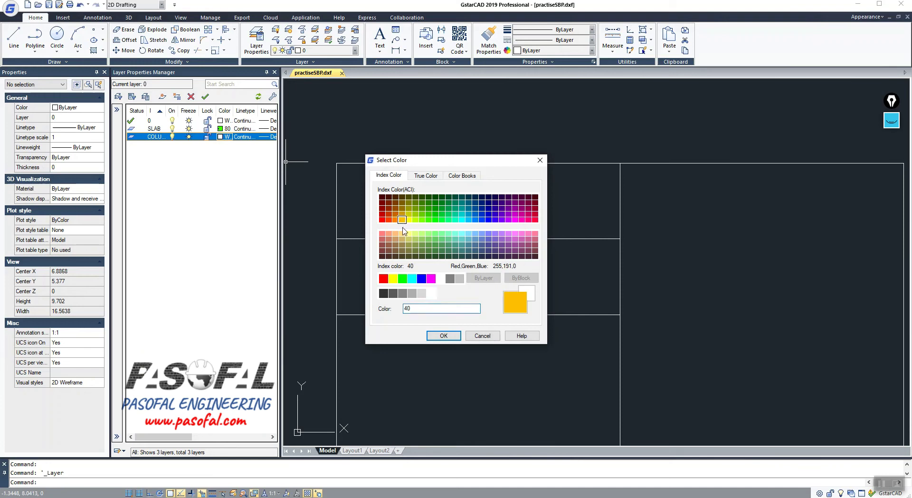
{"action": "left_click", "coordinate": [443, 336]}
{"action": "scroll", "coordinate": [500, 192], "scroll_direction": "down", "scroll_amount": 3}
{"action": "scroll", "coordinate": [490, 204], "scroll_direction": "up", "scroll_amount": 1}
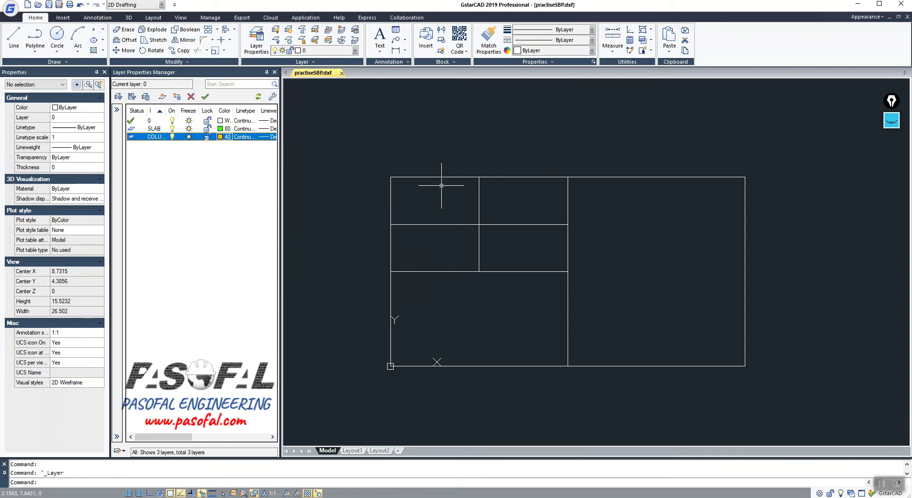
{"action": "left_click", "coordinate": [274, 72]}
Step: Draw a circle of radius 0.2146 centred on the grid's top-left corner (0,8) and select it
{"action": "scroll", "coordinate": [311, 162], "scroll_direction": "up", "scroll_amount": 5}
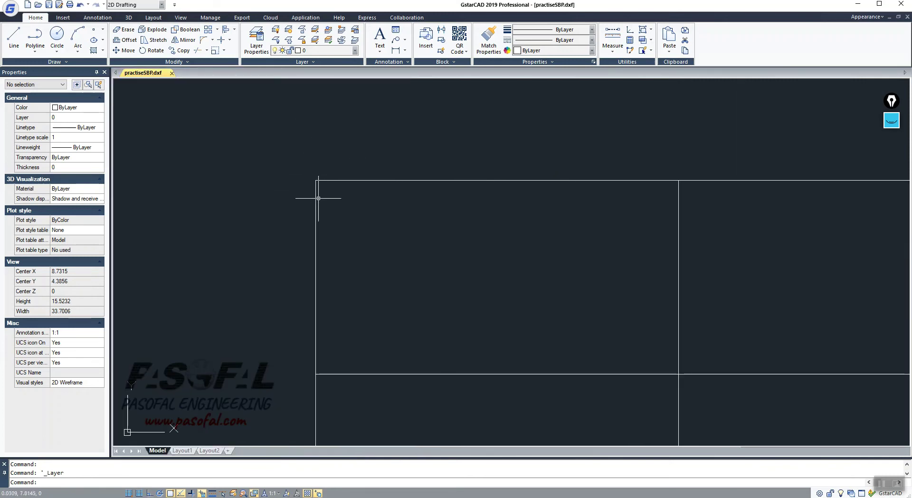
{"action": "scroll", "coordinate": [321, 152], "scroll_direction": "down", "scroll_amount": 2}
{"action": "scroll", "coordinate": [335, 140], "scroll_direction": "up", "scroll_amount": 5}
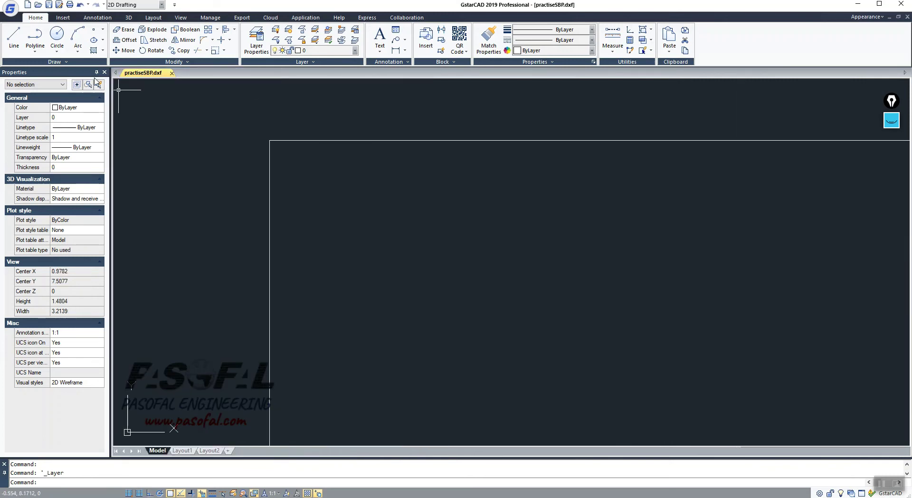
{"action": "left_click", "coordinate": [57, 34]}
{"action": "scroll", "coordinate": [296, 197], "scroll_direction": "down", "scroll_amount": 3}
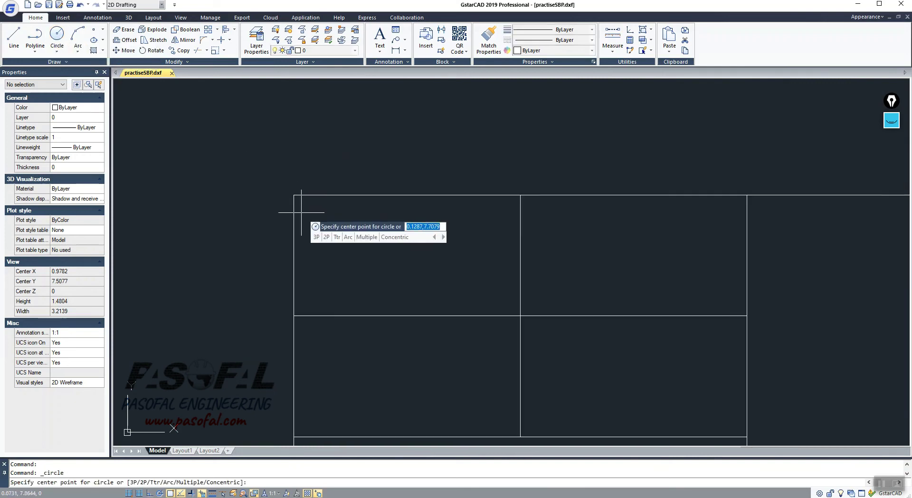
{"action": "left_click", "coordinate": [293, 194]}
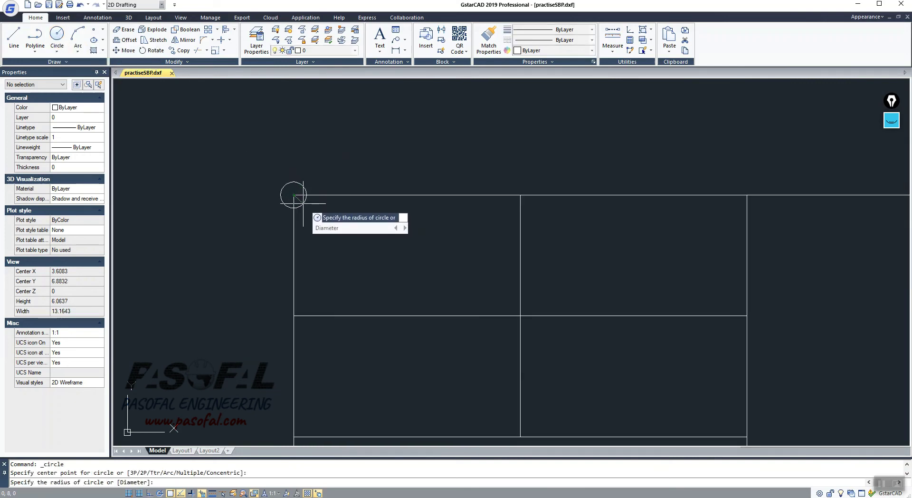
{"action": "left_click", "coordinate": [303, 203]}
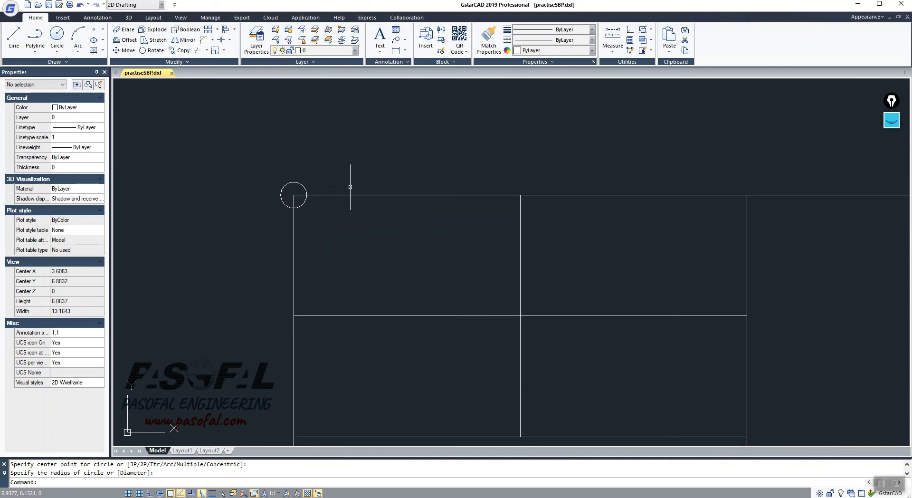
{"action": "scroll", "coordinate": [295, 197], "scroll_direction": "up", "scroll_amount": 3}
{"action": "scroll", "coordinate": [287, 182], "scroll_direction": "down", "scroll_amount": 3}
{"action": "scroll", "coordinate": [287, 182], "scroll_direction": "up", "scroll_amount": 4}
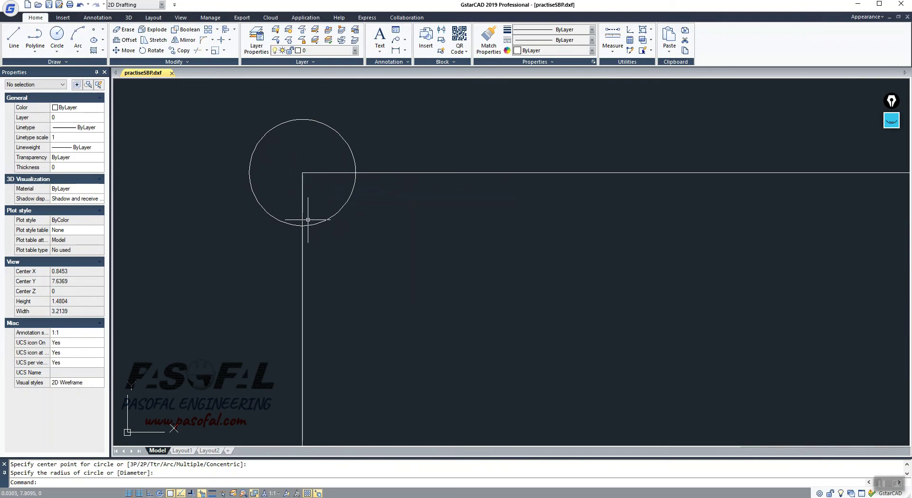
{"action": "scroll", "coordinate": [287, 198], "scroll_direction": "down", "scroll_amount": 3}
{"action": "scroll", "coordinate": [293, 190], "scroll_direction": "down", "scroll_amount": 1}
{"action": "scroll", "coordinate": [291, 192], "scroll_direction": "up", "scroll_amount": 1}
{"action": "scroll", "coordinate": [292, 200], "scroll_direction": "down", "scroll_amount": 2}
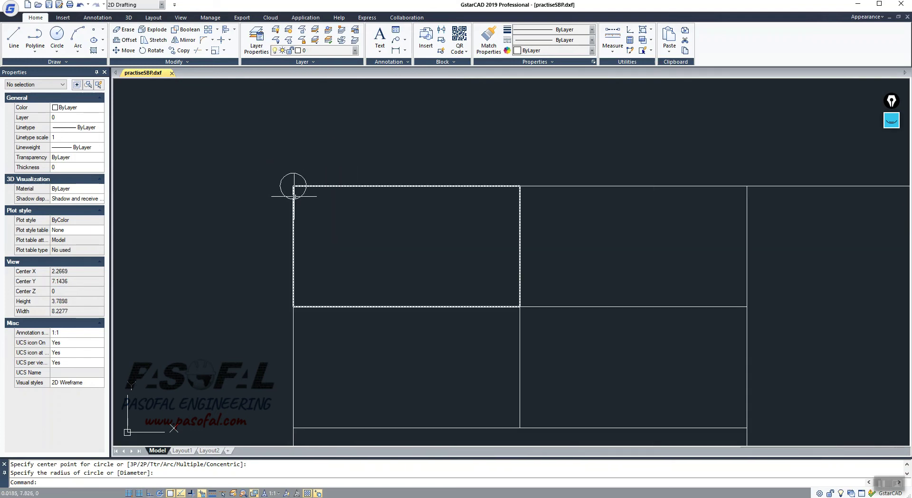
{"action": "scroll", "coordinate": [296, 194], "scroll_direction": "up", "scroll_amount": 4}
{"action": "scroll", "coordinate": [297, 190], "scroll_direction": "down", "scroll_amount": 4}
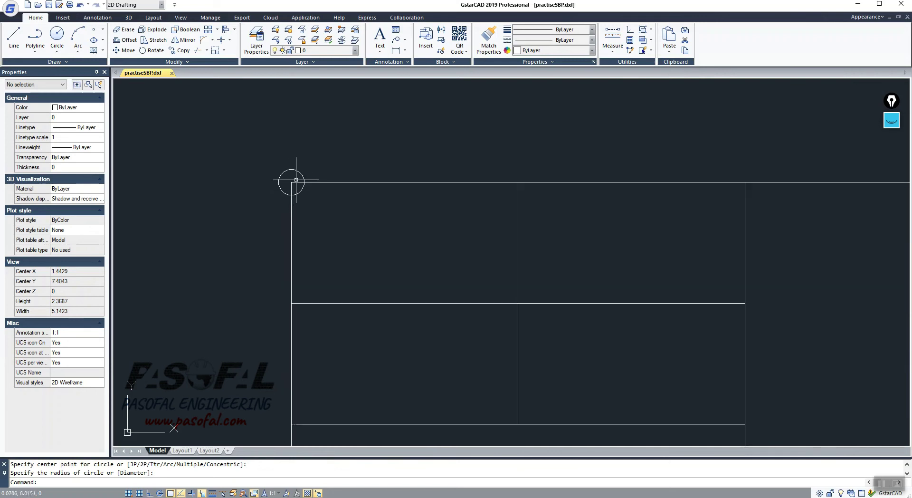
{"action": "left_click", "coordinate": [303, 177]}
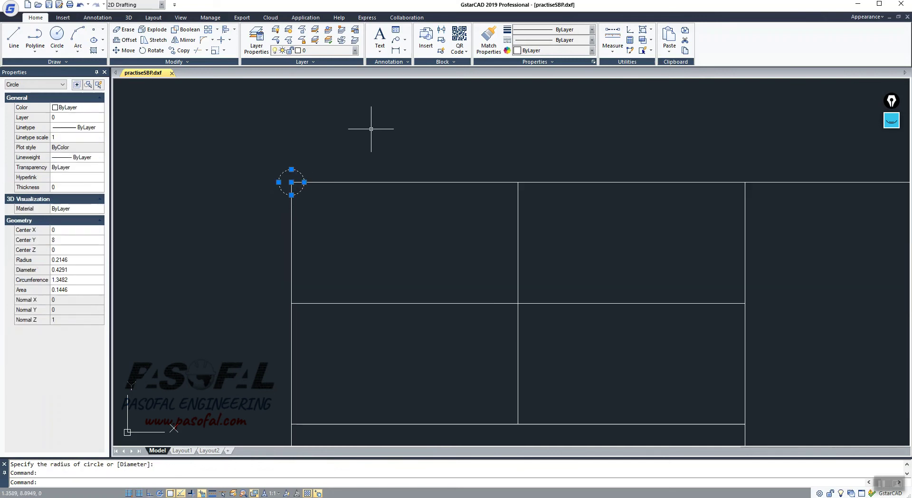
Step: Copy the corner circle along the top edge, ending at the top-right corner
{"action": "right_click", "coordinate": [208, 140]}
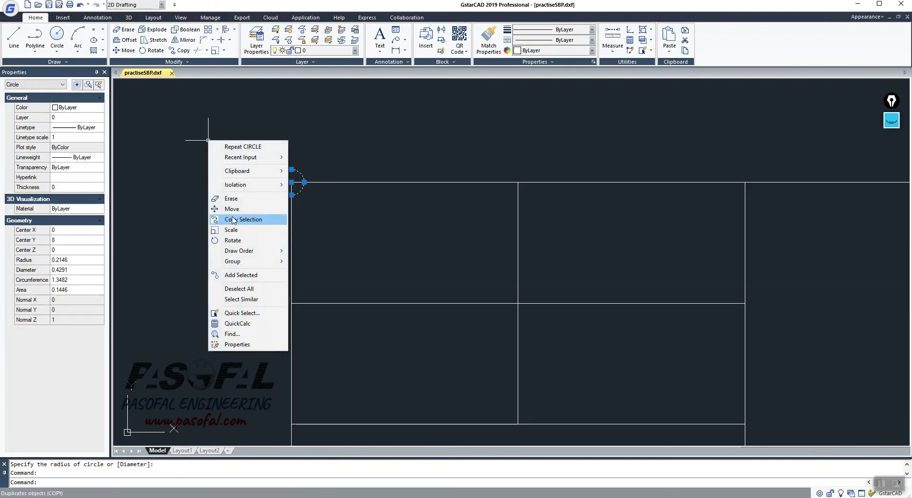
{"action": "left_click", "coordinate": [219, 271]}
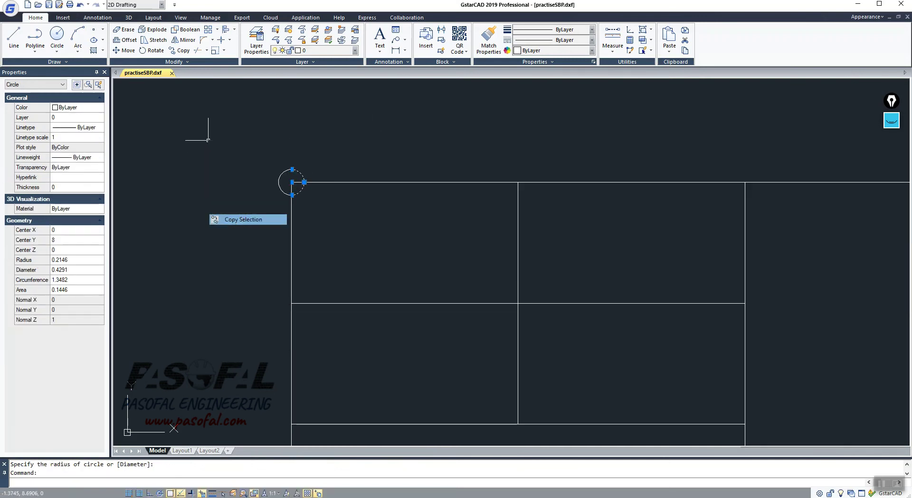
{"action": "left_click", "coordinate": [291, 182]}
{"action": "scroll", "coordinate": [252, 182], "scroll_direction": "down", "scroll_amount": 2}
{"action": "left_click", "coordinate": [418, 183]}
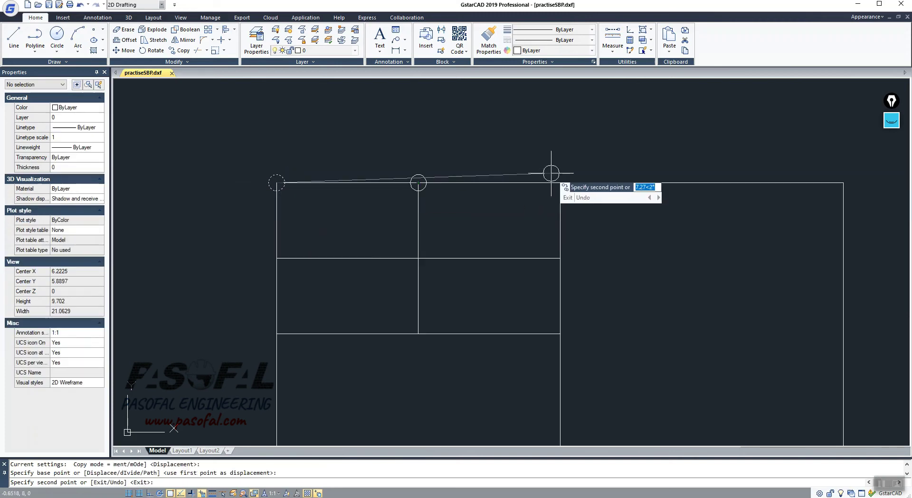
{"action": "left_click", "coordinate": [560, 182]}
{"action": "left_click", "coordinate": [842, 183]}
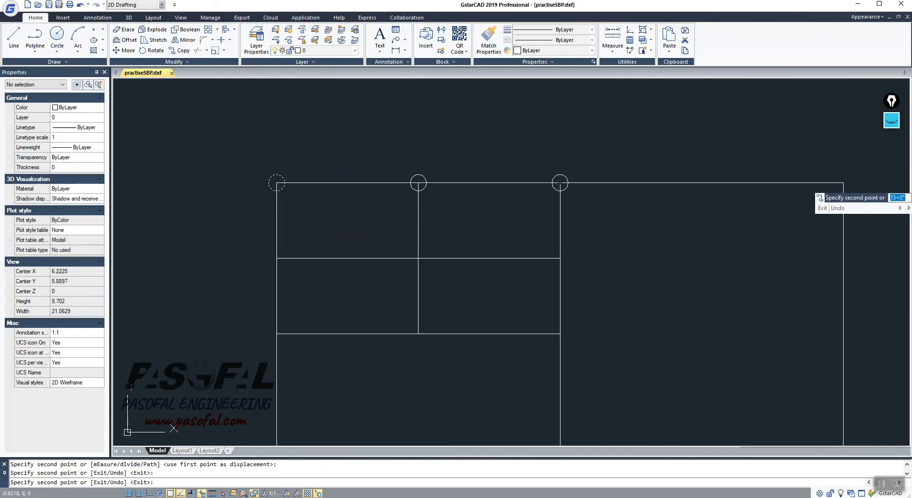
{"action": "scroll", "coordinate": [712, 141], "scroll_direction": "down", "scroll_amount": 4}
{"action": "scroll", "coordinate": [648, 194], "scroll_direction": "up", "scroll_amount": 4}
Step: Place circle copies at the middle and lower intersections and bottom corners, then end copying
{"action": "left_click", "coordinate": [654, 186]}
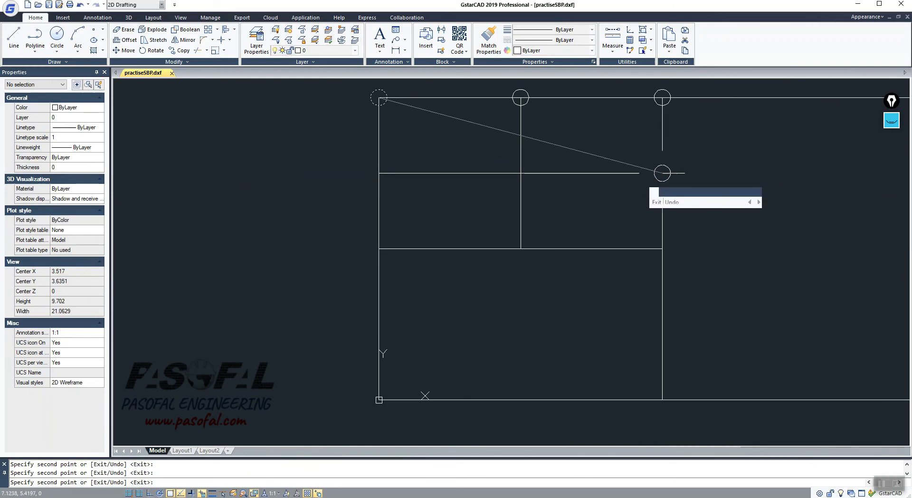
{"action": "left_click", "coordinate": [520, 173]}
{"action": "left_click", "coordinate": [379, 173]}
{"action": "left_click", "coordinate": [384, 248]}
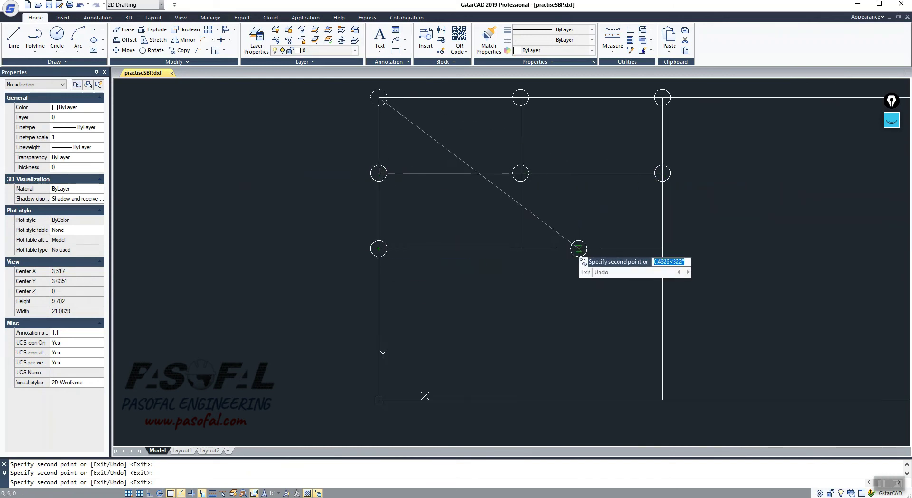
{"action": "left_click", "coordinate": [521, 247]}
{"action": "left_click", "coordinate": [662, 248]}
{"action": "left_click", "coordinate": [662, 400]}
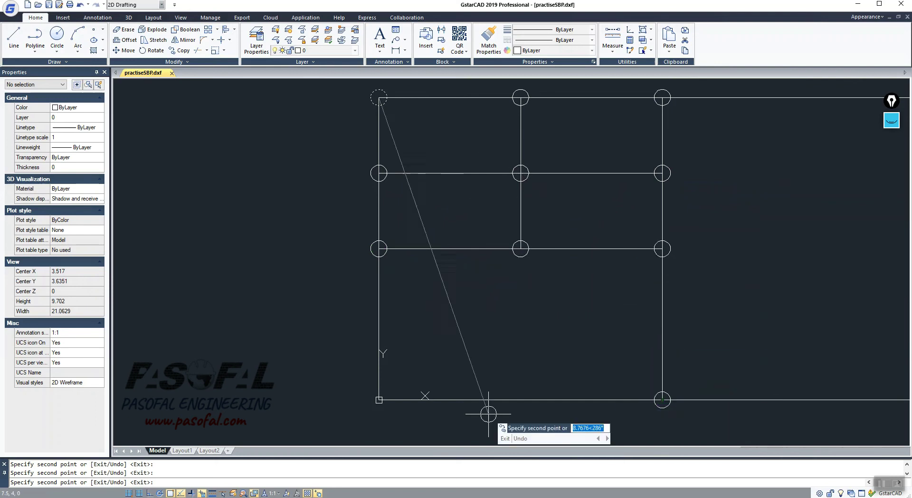
{"action": "left_click", "coordinate": [379, 399]}
{"action": "scroll", "coordinate": [287, 325], "scroll_direction": "down", "scroll_amount": 2}
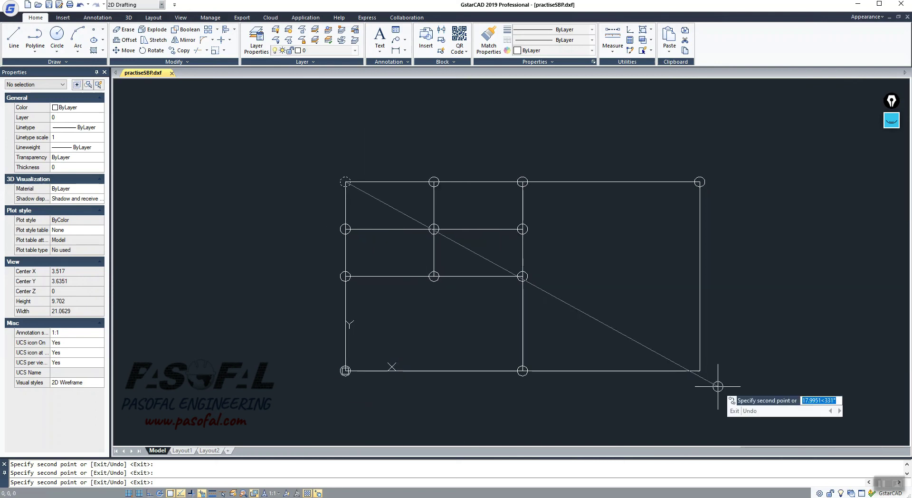
{"action": "key", "text": "Escape"}
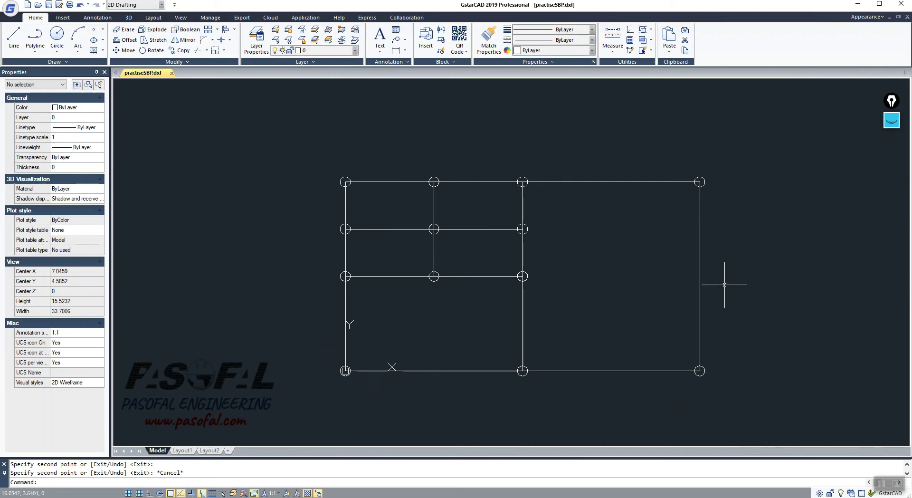
Step: Window-select the rectangle outlines of the plan
{"action": "scroll", "coordinate": [728, 257], "scroll_direction": "up", "scroll_amount": 1}
{"action": "scroll", "coordinate": [732, 252], "scroll_direction": "down", "scroll_amount": 1}
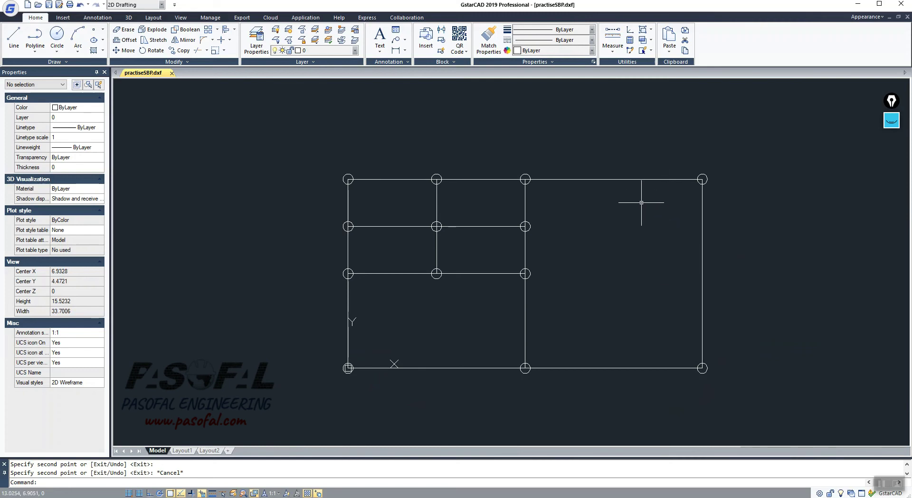
{"action": "scroll", "coordinate": [409, 180], "scroll_direction": "up", "scroll_amount": 2}
{"action": "scroll", "coordinate": [397, 149], "scroll_direction": "down", "scroll_amount": 4}
{"action": "left_click", "coordinate": [396, 153]}
{"action": "left_click", "coordinate": [383, 292]}
Step: Move all the rectangle outlines onto the SLAB layer and check one rectangle's layer
{"action": "left_click", "coordinate": [459, 151]}
{"action": "left_click", "coordinate": [423, 268]}
{"action": "left_click", "coordinate": [566, 143]}
{"action": "left_click", "coordinate": [543, 310]}
{"action": "left_click", "coordinate": [355, 51]}
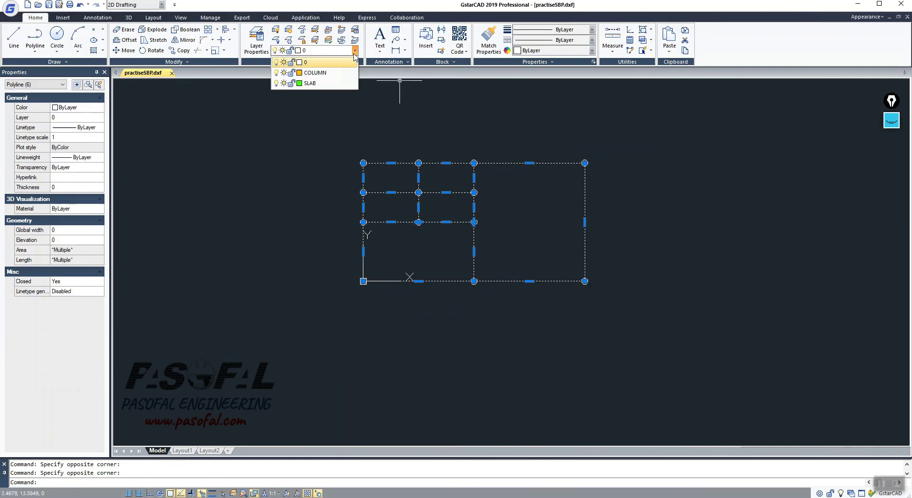
{"action": "left_click", "coordinate": [312, 85]}
{"action": "key", "text": "Escape"}
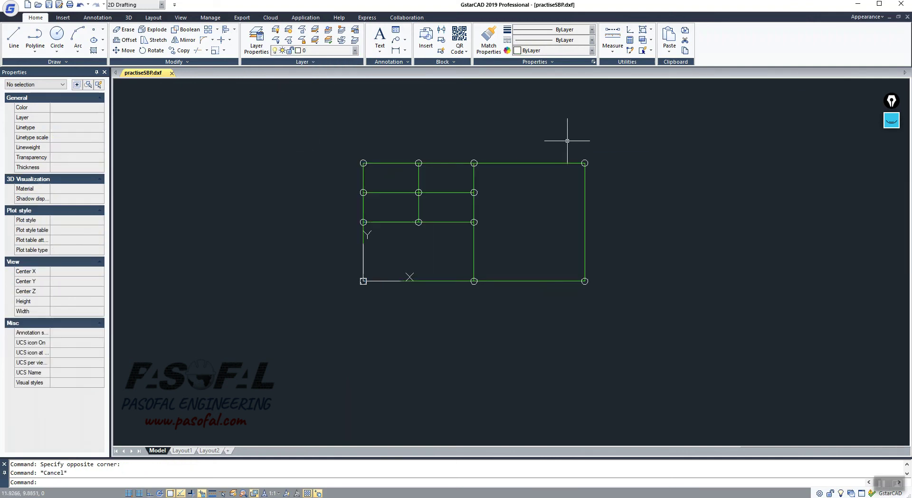
{"action": "scroll", "coordinate": [480, 183], "scroll_direction": "up", "scroll_amount": 4}
{"action": "left_click", "coordinate": [528, 135]}
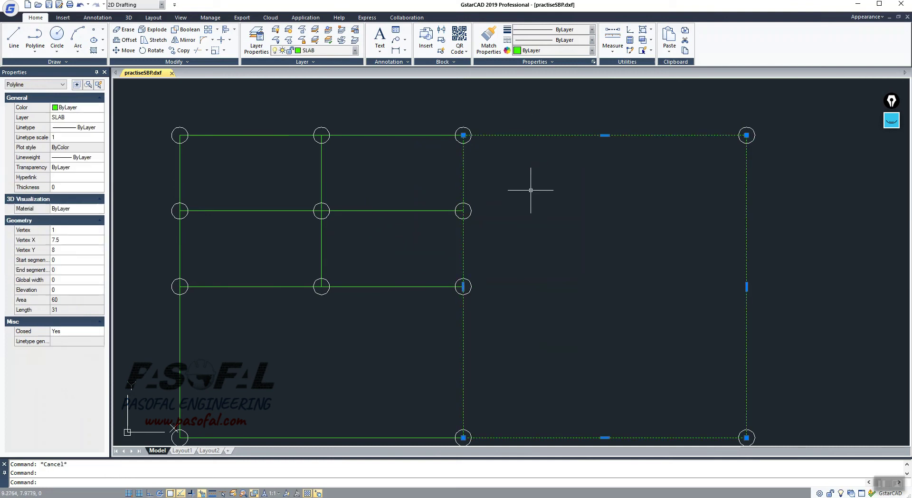
{"action": "key", "text": "Escape"}
{"action": "scroll", "coordinate": [539, 175], "scroll_direction": "down", "scroll_amount": 2}
{"action": "scroll", "coordinate": [332, 149], "scroll_direction": "up", "scroll_amount": 2}
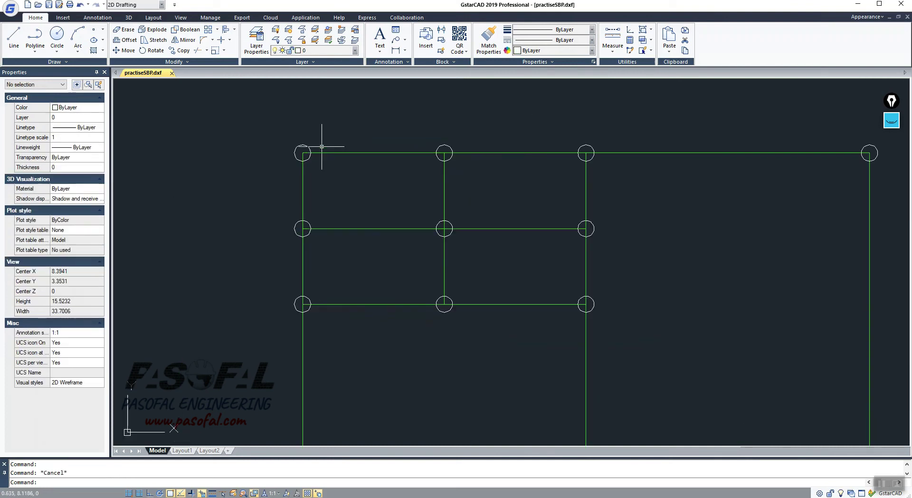
Step: Select all 13 circles with Select Similar and put them on the COLUMN layer
{"action": "left_click", "coordinate": [303, 145]}
{"action": "right_click", "coordinate": [216, 141]}
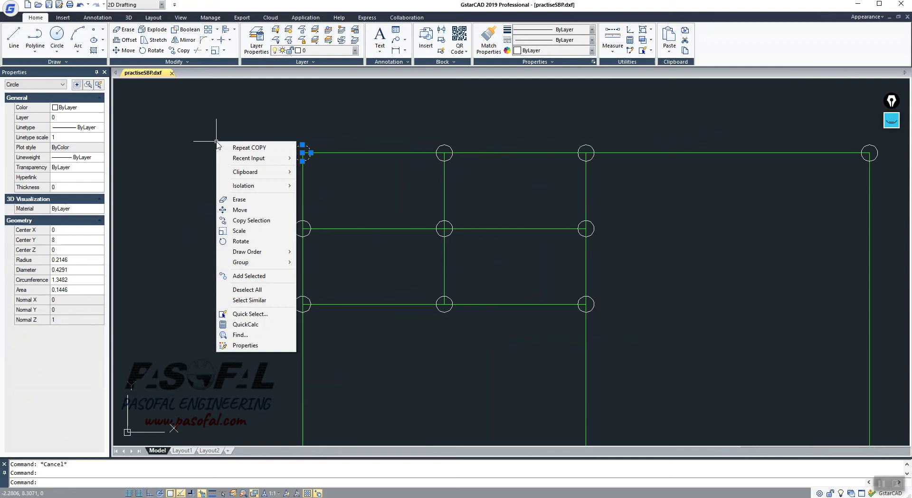
{"action": "left_click", "coordinate": [247, 300]}
{"action": "scroll", "coordinate": [394, 144], "scroll_direction": "down", "scroll_amount": 4}
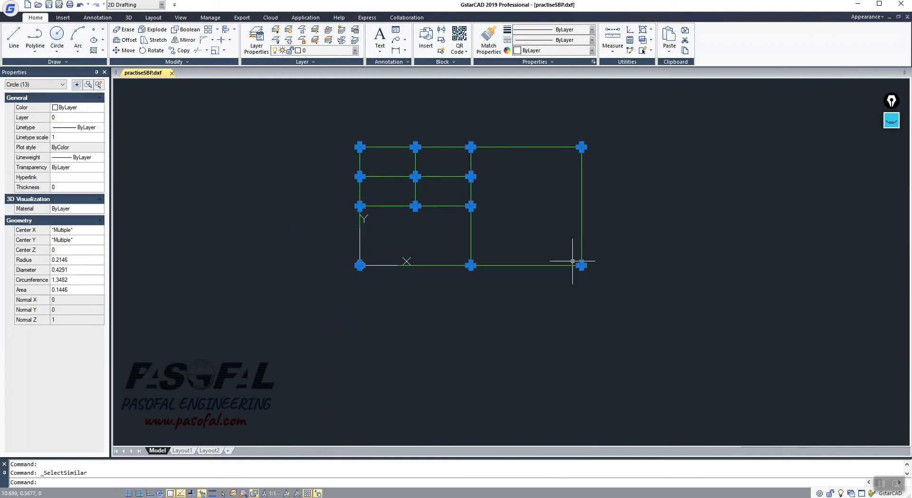
{"action": "left_click", "coordinate": [353, 51]}
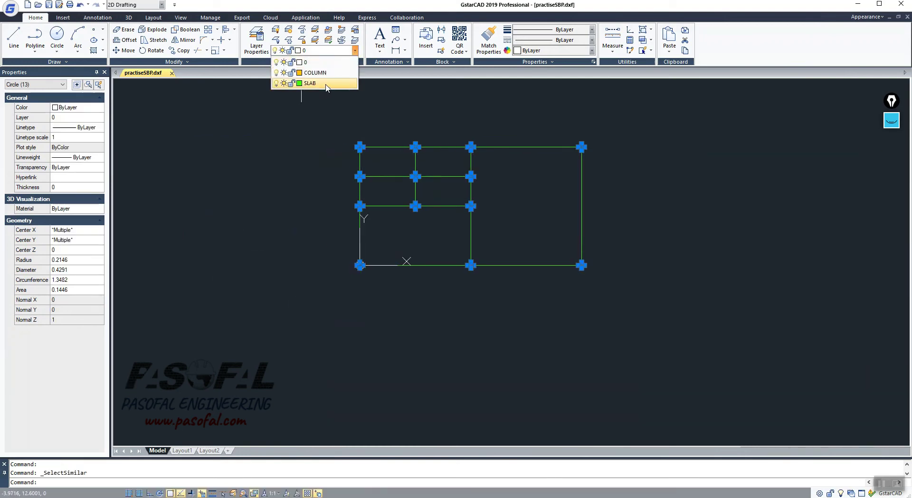
{"action": "left_click", "coordinate": [309, 73]}
{"action": "left_click", "coordinate": [313, 133]}
{"action": "key", "text": "Escape"}
{"action": "key", "text": "Escape"}
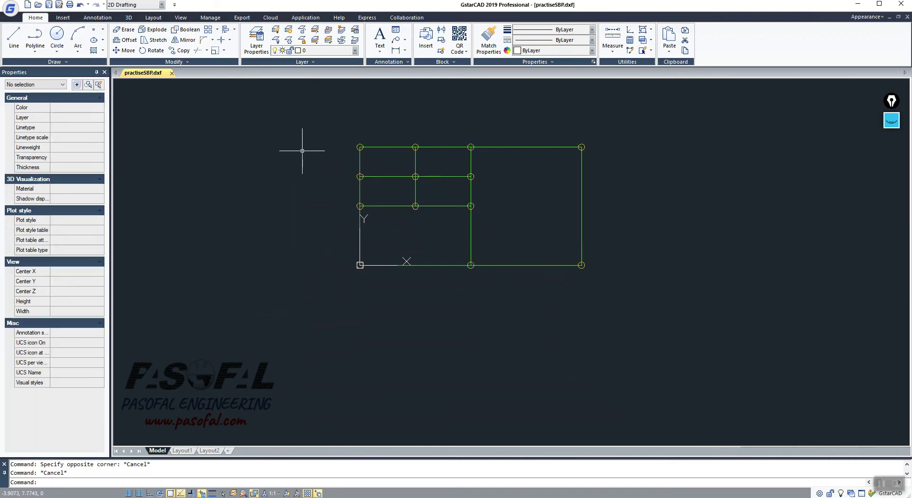
{"action": "scroll", "coordinate": [396, 138], "scroll_direction": "up", "scroll_amount": 3}
{"action": "scroll", "coordinate": [285, 169], "scroll_direction": "down", "scroll_amount": 3}
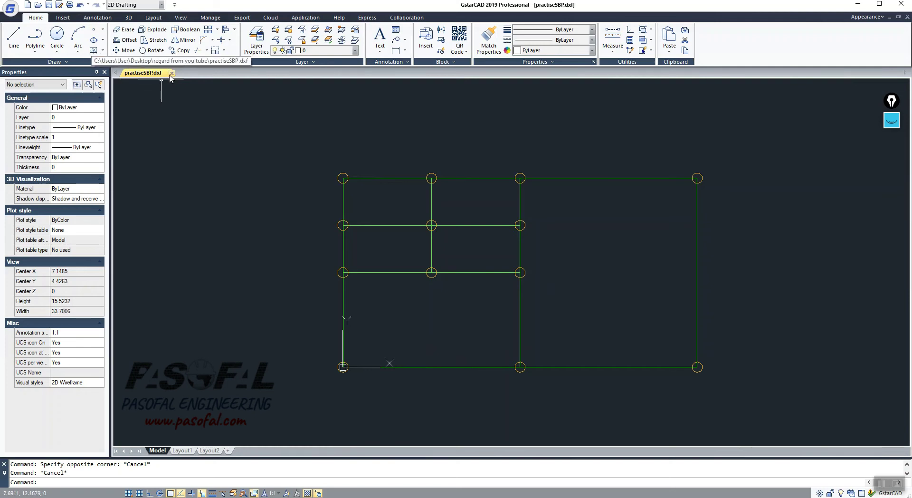
Step: Save over practiseSBP.dxf as AutoCAD 2010 (LT2010) DXF, then close the drawing without re-saving
{"action": "left_click", "coordinate": [49, 5]}
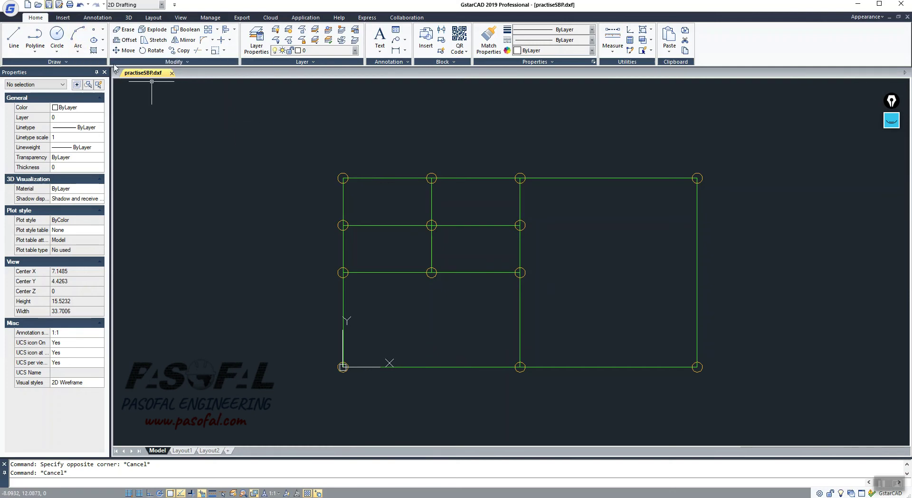
{"action": "left_click", "coordinate": [551, 395]}
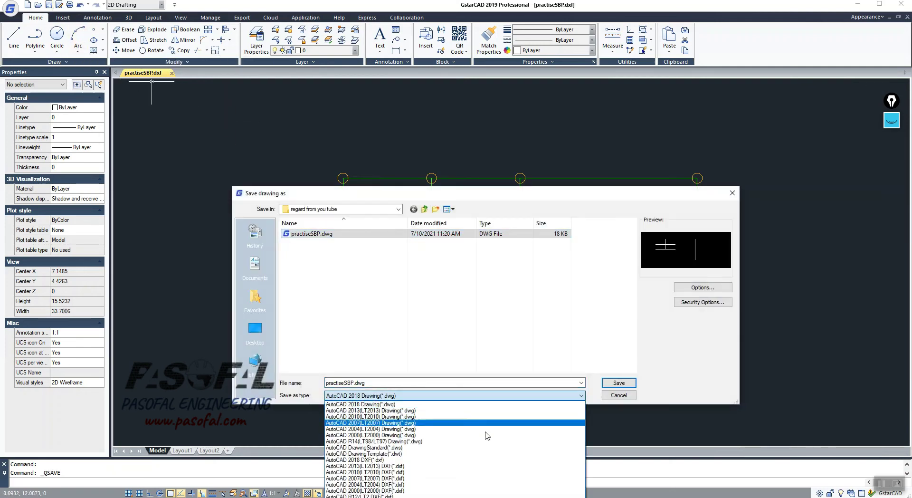
{"action": "left_click", "coordinate": [390, 473]}
{"action": "left_click", "coordinate": [619, 382]}
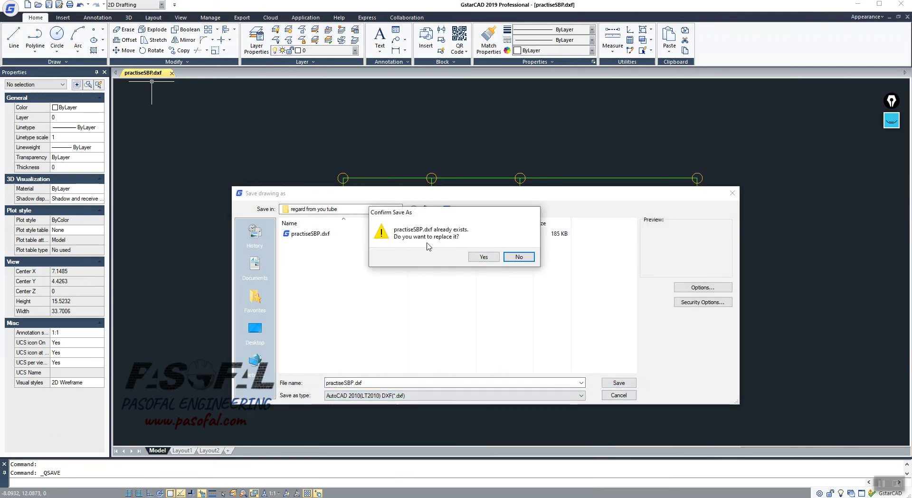
{"action": "left_click", "coordinate": [489, 258]}
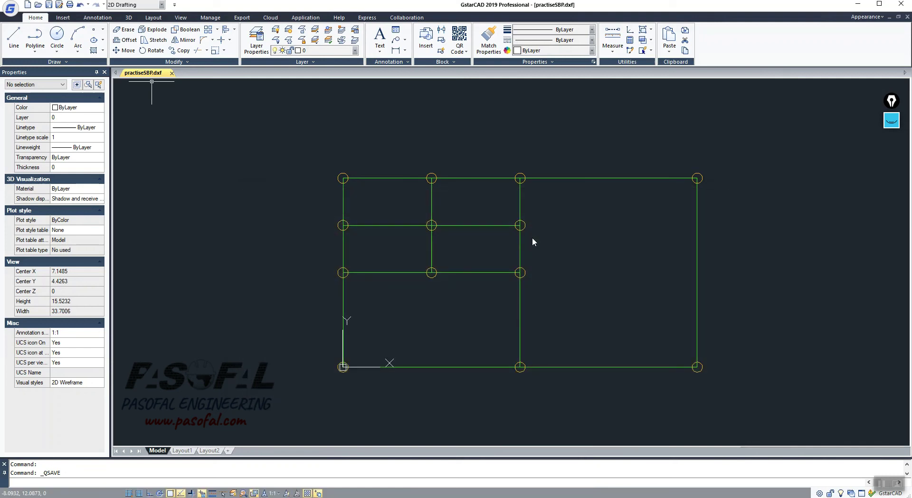
{"action": "left_click", "coordinate": [172, 73]}
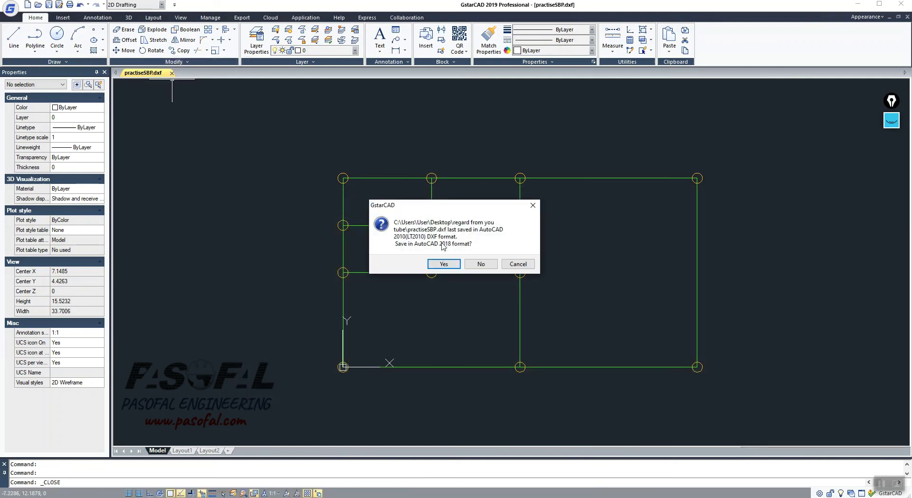
{"action": "left_click", "coordinate": [481, 264]}
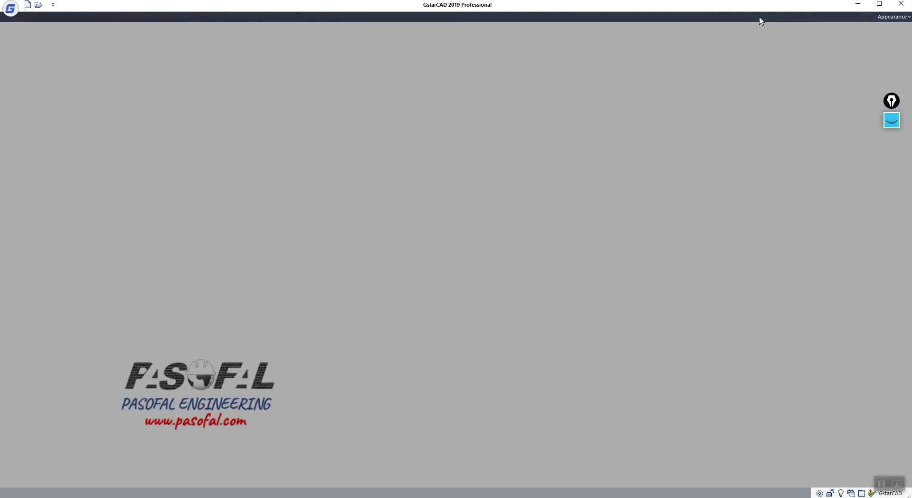
Step: Minimise GstarCAD and launch STAAD.Pro CONNECT Edition V22 Update 5 from Windows search, accepting the licence notice
{"action": "left_click", "coordinate": [858, 4]}
{"action": "left_click", "coordinate": [17, 20]}
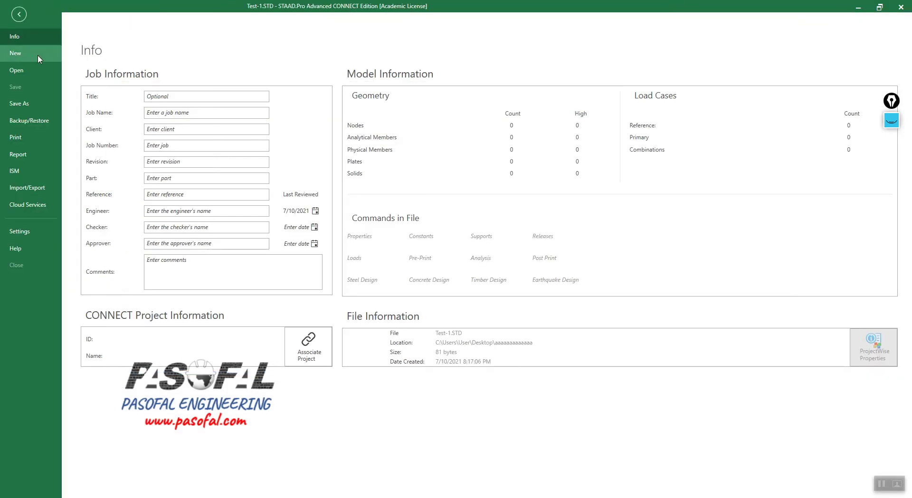
{"action": "left_click", "coordinate": [17, 53]}
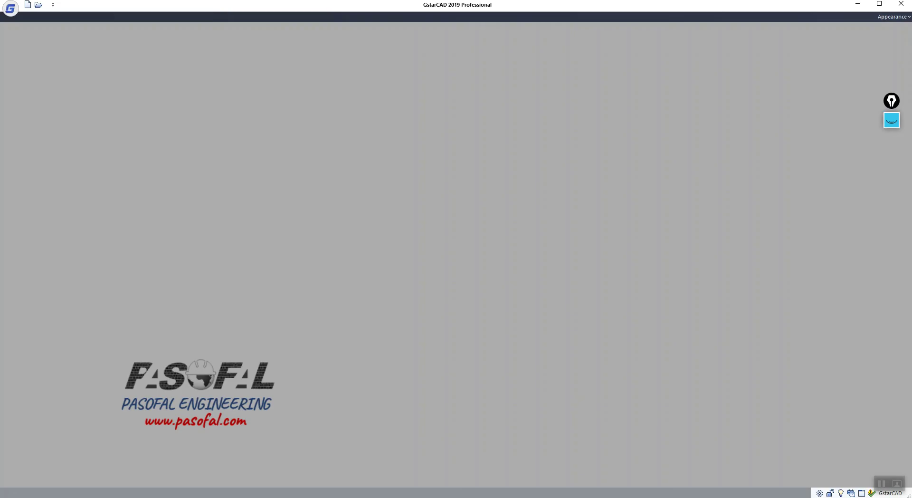
{"action": "key", "text": "super"}
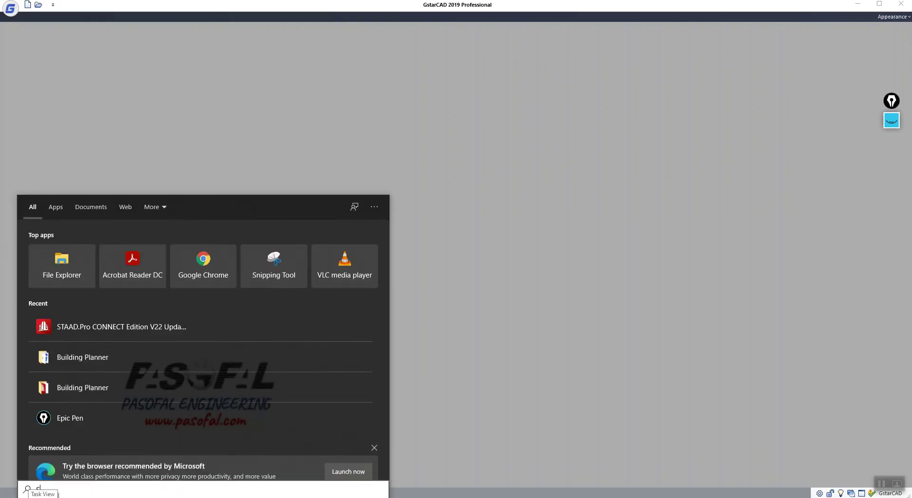
{"action": "type", "text": "STAA"}
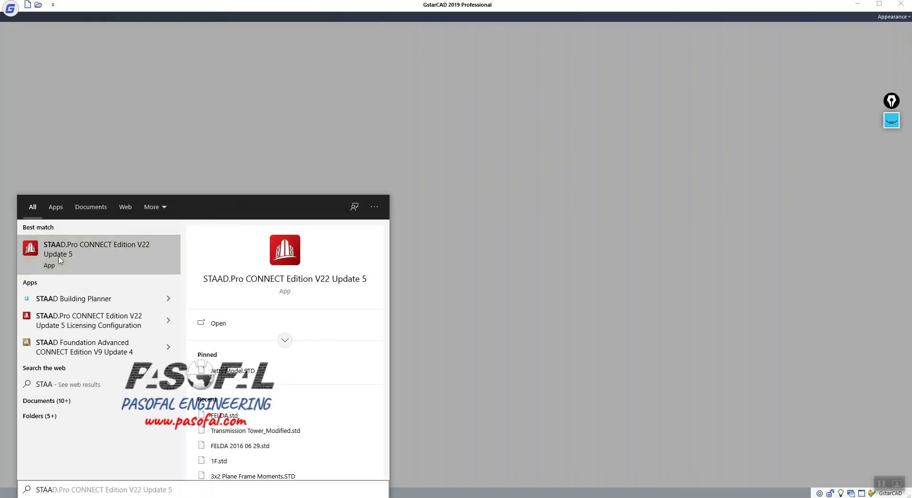
{"action": "left_click", "coordinate": [60, 259]}
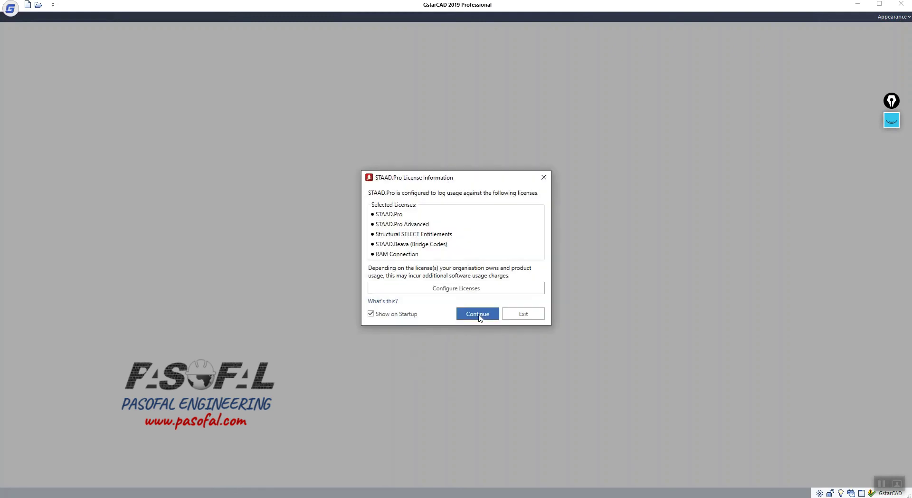
{"action": "left_click", "coordinate": [477, 313]}
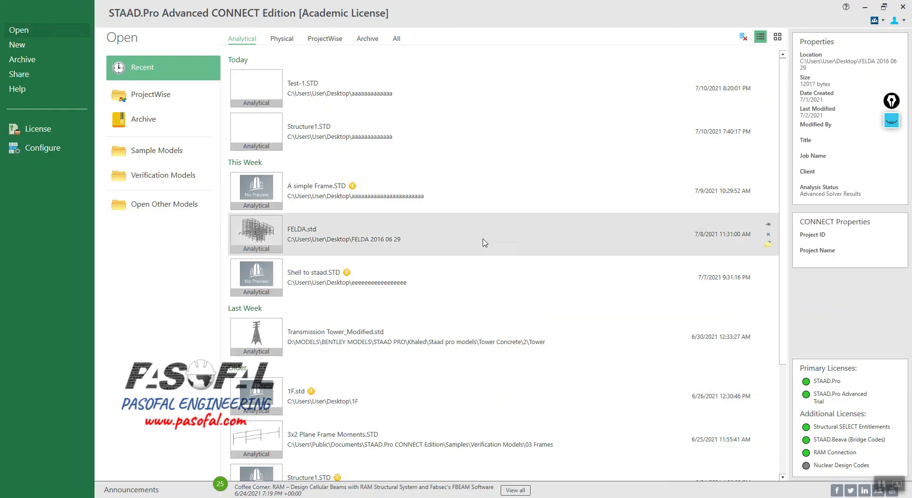
Step: Start a new metric Building model, rename Structure1 to TEST-2, and create it
{"action": "left_click", "coordinate": [18, 44]}
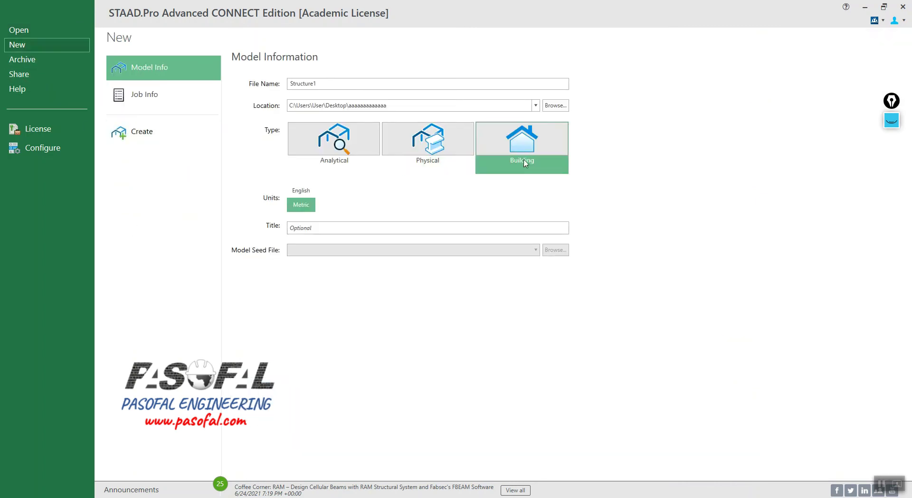
{"action": "left_click", "coordinate": [327, 85]}
{"action": "left_click_drag", "start_coordinate": [324, 85], "coordinate": [269, 92]}
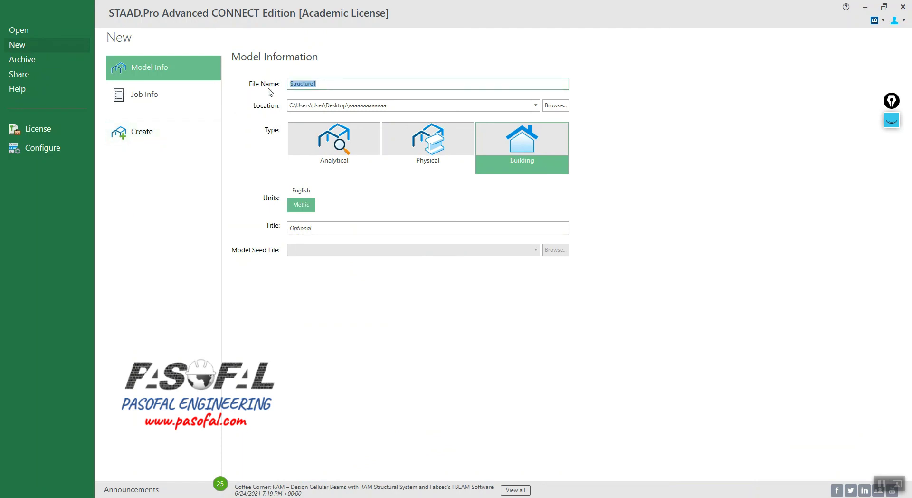
{"action": "type", "text": "TEST-2"}
{"action": "left_click", "coordinate": [142, 133]}
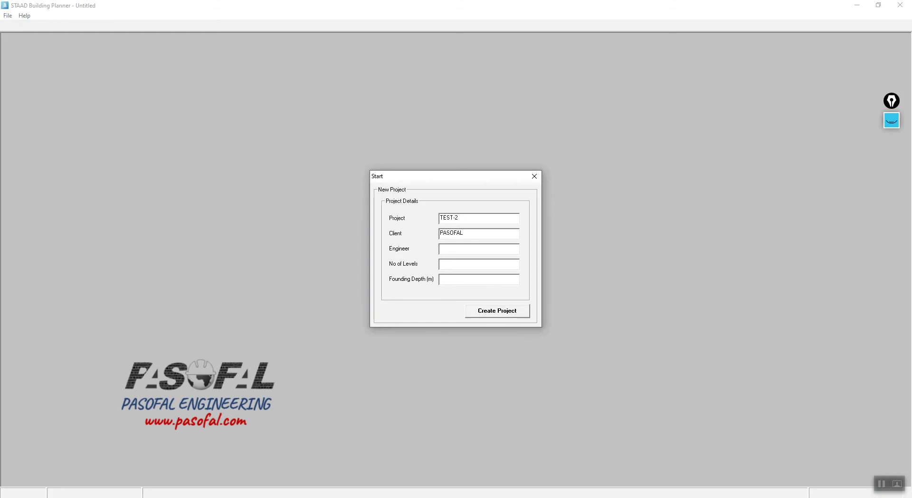
Step: Create project TEST-2 with 3 levels and 1 m founding depth
{"action": "left_click", "coordinate": [453, 266]}
{"action": "left_click", "coordinate": [484, 312]}
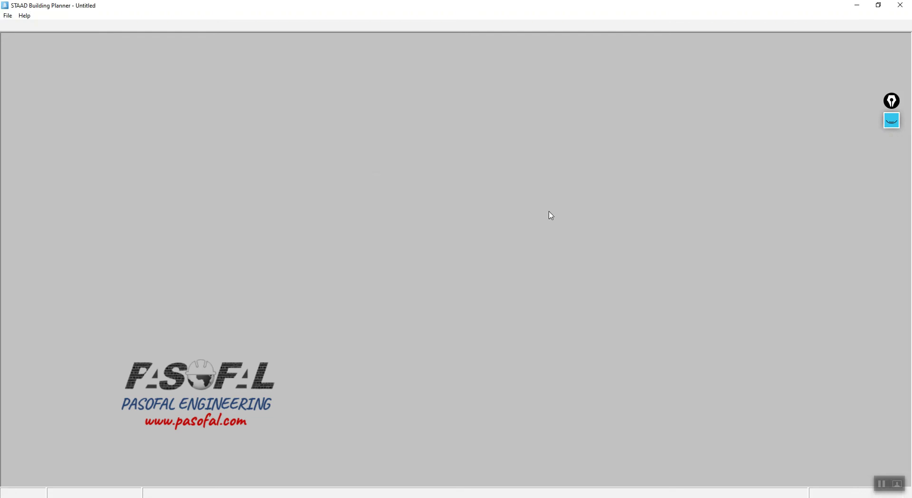
{"action": "left_click_drag", "start_coordinate": [439, 147], "coordinate": [396, 130]}
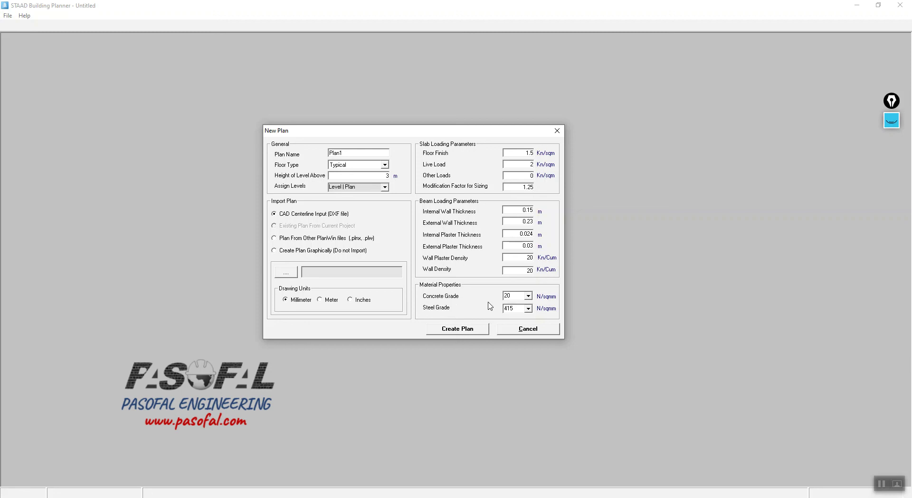
Step: Set plan name L1-2-3, floor type Typical, level-above height 3 m, assigned to levels 1, 2 and 3
{"action": "left_click_drag", "start_coordinate": [371, 152], "coordinate": [320, 156]}
{"action": "type", "text": "L"}
{"action": "left_click_drag", "start_coordinate": [349, 154], "coordinate": [333, 154]}
{"action": "left_click", "coordinate": [384, 165]}
{"action": "left_click", "coordinate": [341, 179]}
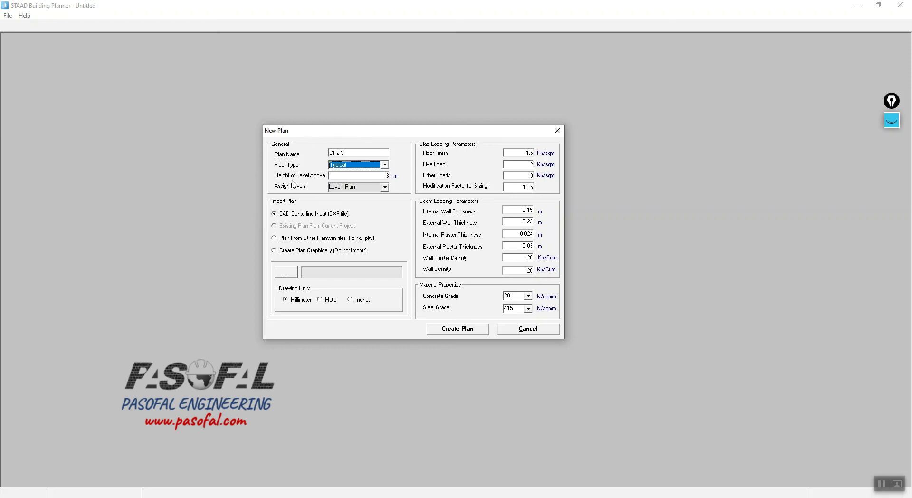
{"action": "left_click", "coordinate": [379, 176]}
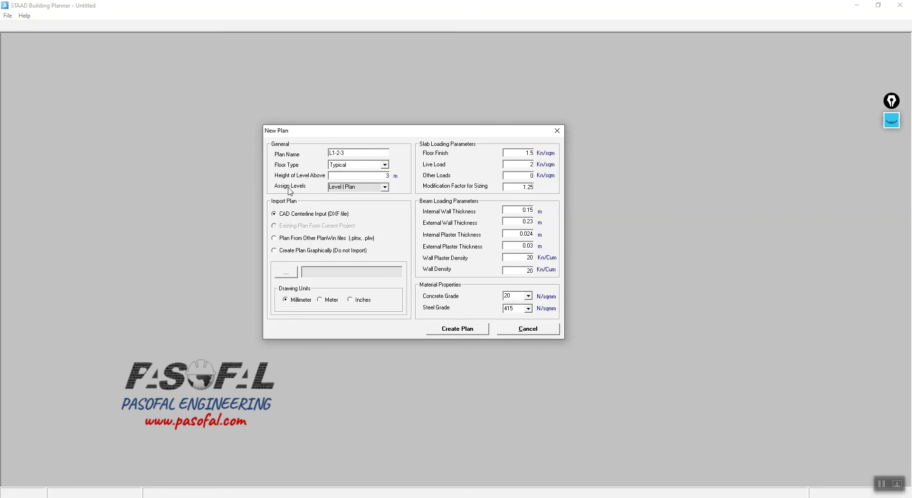
{"action": "left_click", "coordinate": [384, 187]}
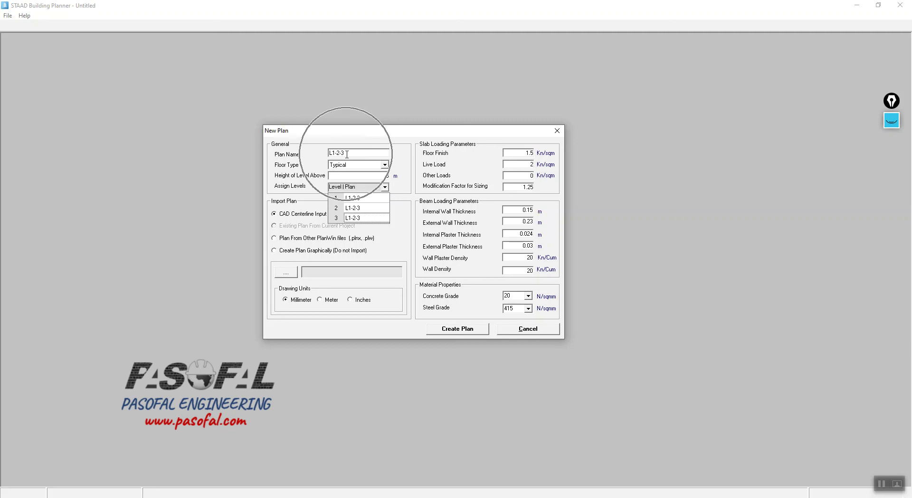
{"action": "left_click", "coordinate": [398, 164]}
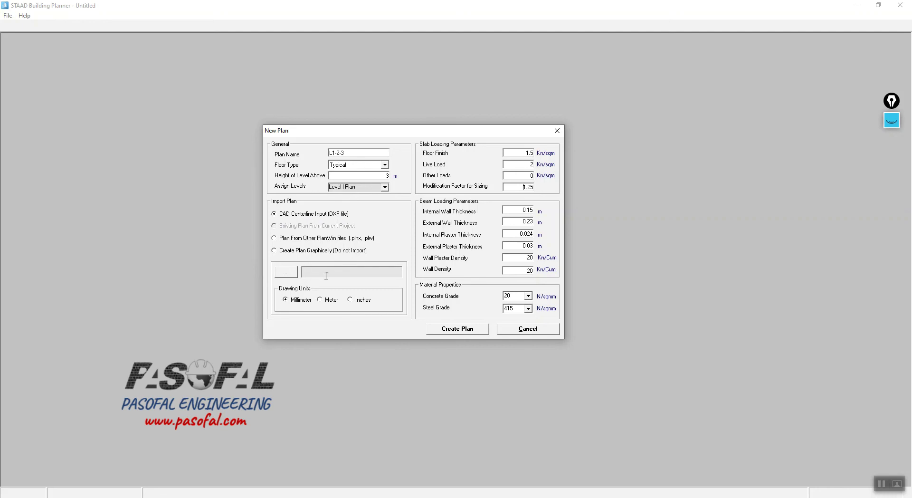
Step: Choose practiseSBP.dxf as the plan file to import
{"action": "left_click", "coordinate": [292, 274]}
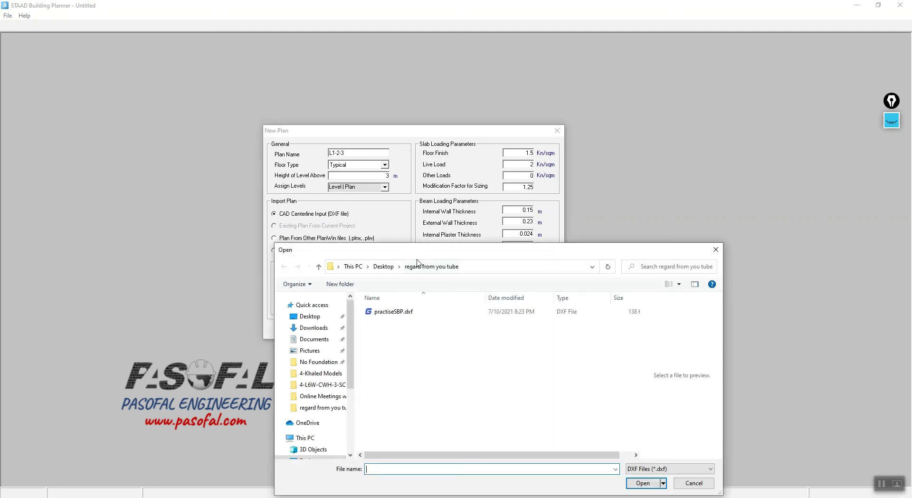
{"action": "left_click_drag", "start_coordinate": [438, 253], "coordinate": [375, 106]}
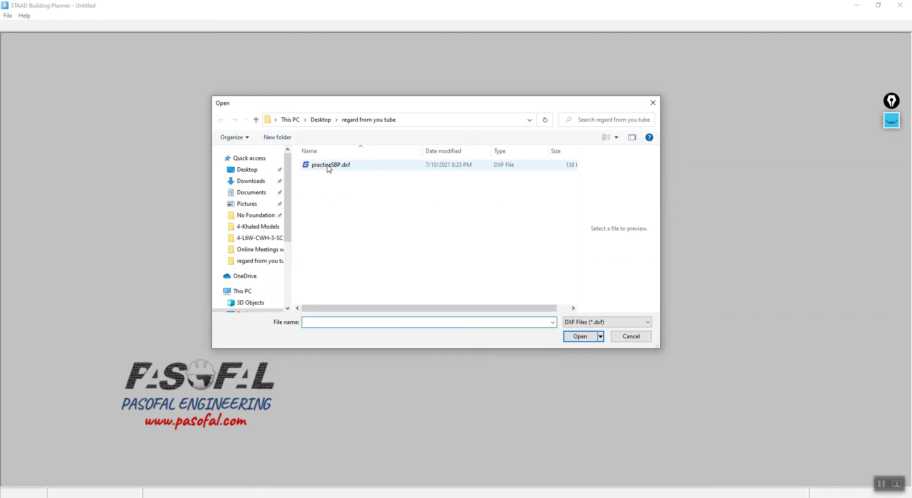
{"action": "left_click", "coordinate": [327, 166]}
{"action": "left_click", "coordinate": [580, 336]}
Step: Set drawing units to Meter and create the L1-2-3 plan from the DXF
{"action": "left_click", "coordinate": [321, 300]}
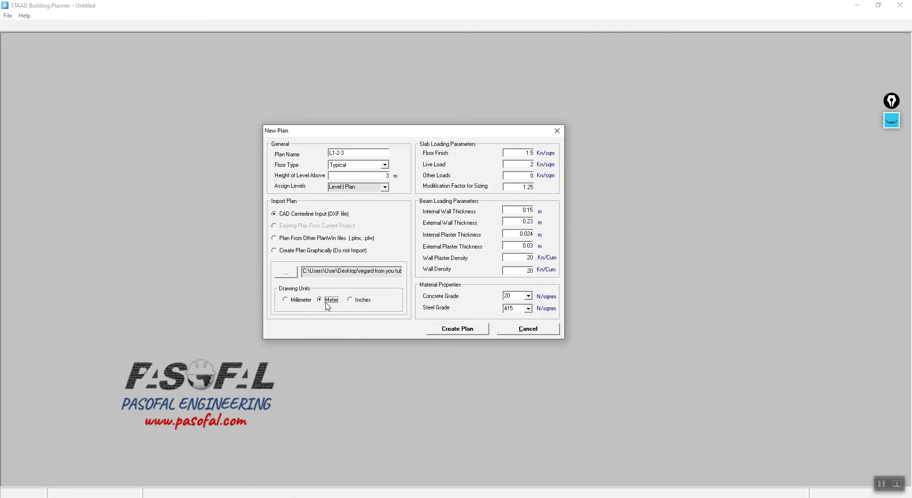
{"action": "left_click", "coordinate": [330, 300]}
{"action": "left_click", "coordinate": [330, 300]}
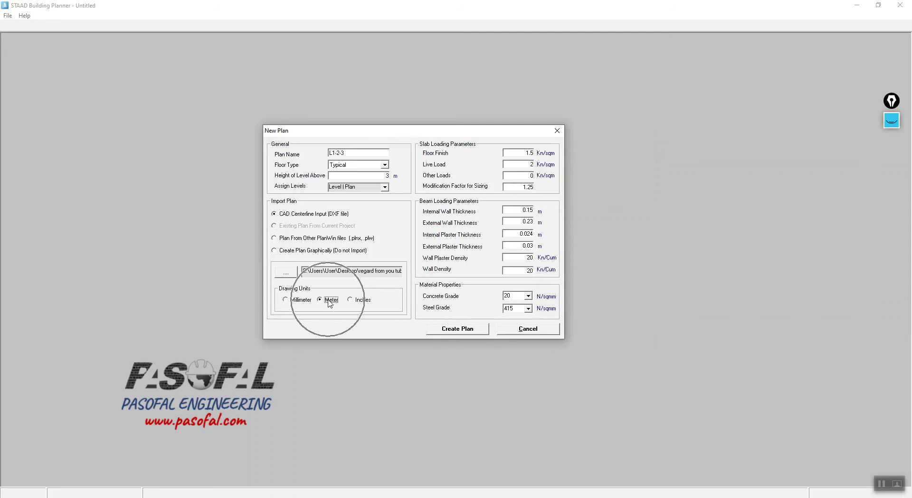
{"action": "left_click", "coordinate": [329, 301]}
{"action": "left_click", "coordinate": [330, 300]}
{"action": "left_click", "coordinate": [330, 300]}
{"action": "left_click", "coordinate": [330, 300]}
{"action": "key", "text": "ctrl"}
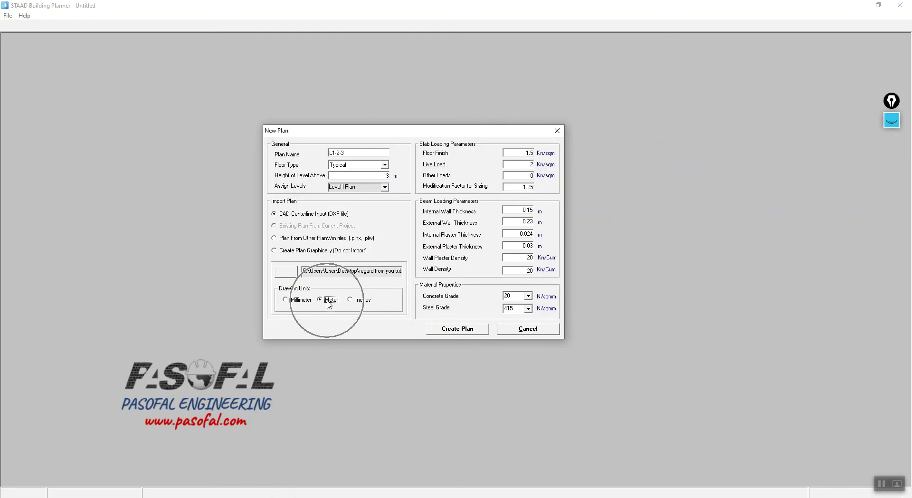
{"action": "left_click", "coordinate": [455, 330]}
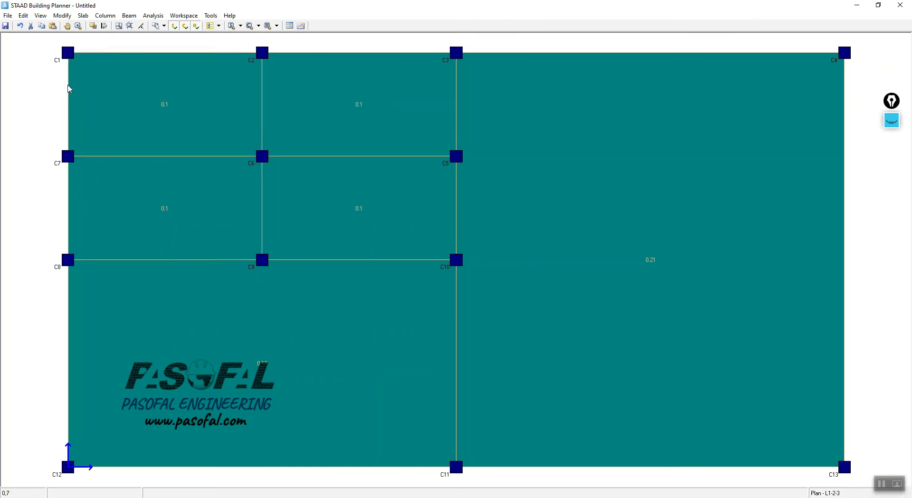
Step: Start moving column C1 but cancel so it stays put, then bring up the Beam menu
{"action": "right_click", "coordinate": [69, 54]}
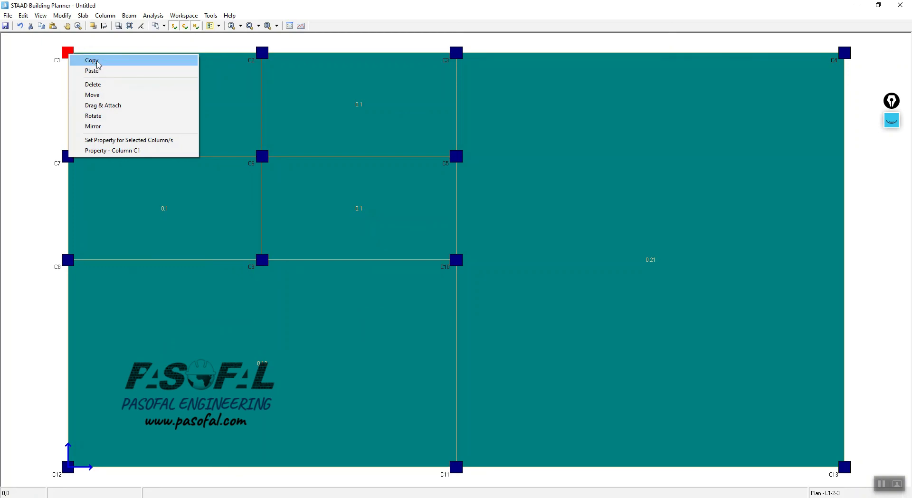
{"action": "left_click", "coordinate": [95, 94]}
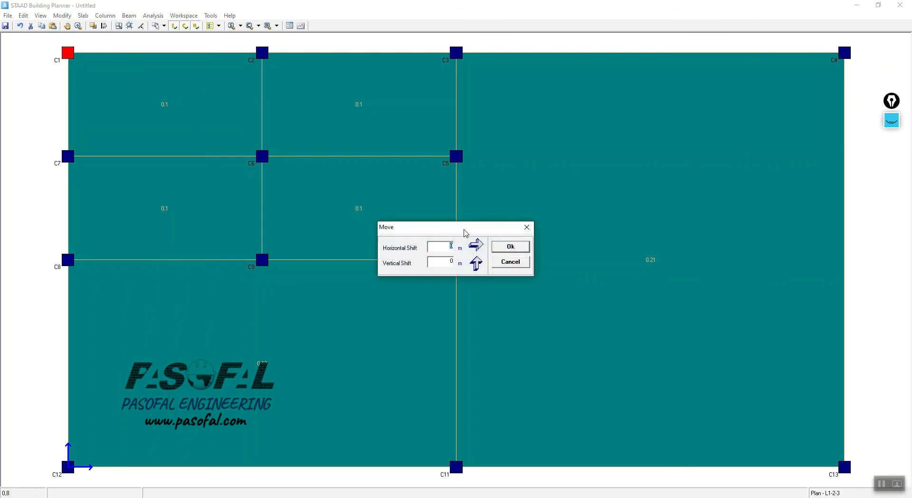
{"action": "left_click_drag", "start_coordinate": [465, 233], "coordinate": [510, 142]}
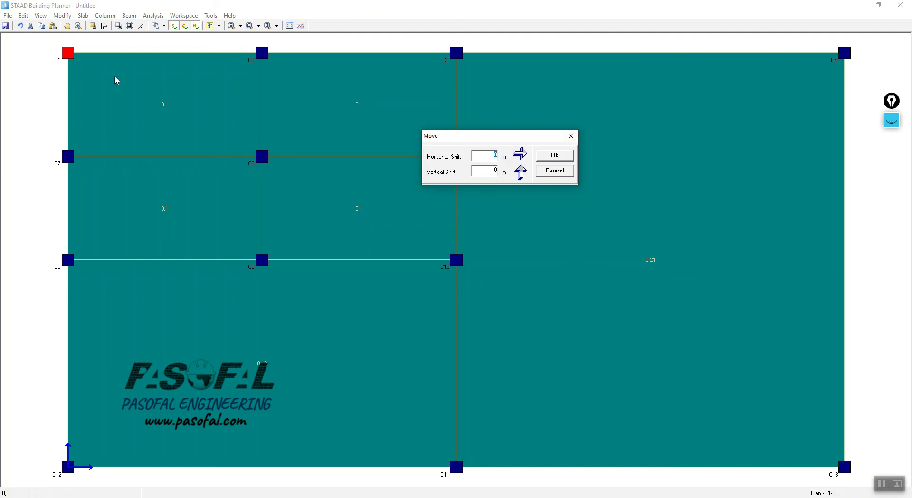
{"action": "left_click", "coordinate": [571, 136]}
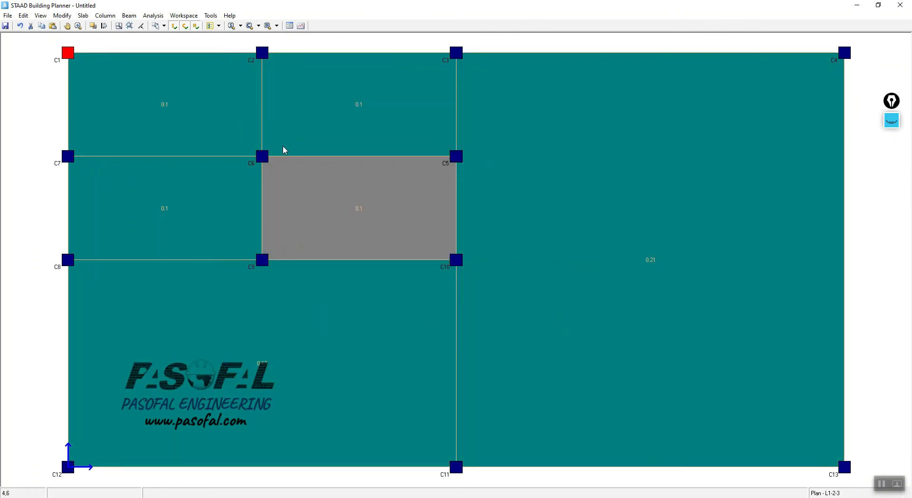
{"action": "left_click", "coordinate": [129, 15]}
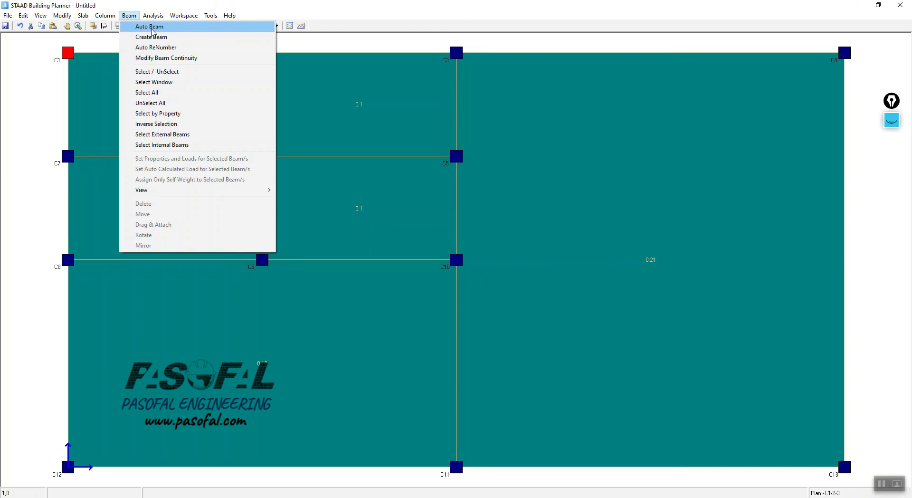
Step: Open Auto Beam and review its 0.23 m breadth and 12.14 / 16.01 beam loads
{"action": "left_click", "coordinate": [151, 29]}
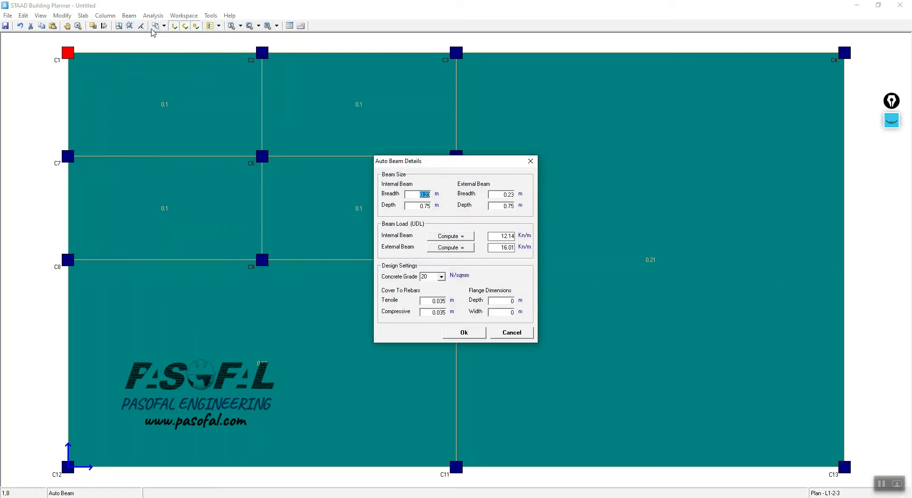
{"action": "left_click_drag", "start_coordinate": [449, 165], "coordinate": [337, 104]}
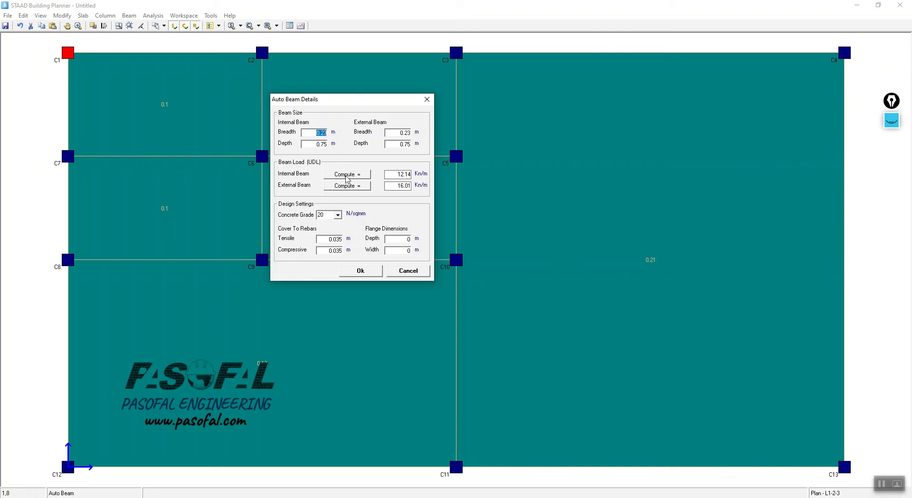
{"action": "left_click_drag", "start_coordinate": [397, 174], "coordinate": [421, 176]}
{"action": "double_click", "coordinate": [398, 185]}
{"action": "double_click", "coordinate": [391, 135]}
{"action": "left_click_drag", "start_coordinate": [385, 105], "coordinate": [719, 125]}
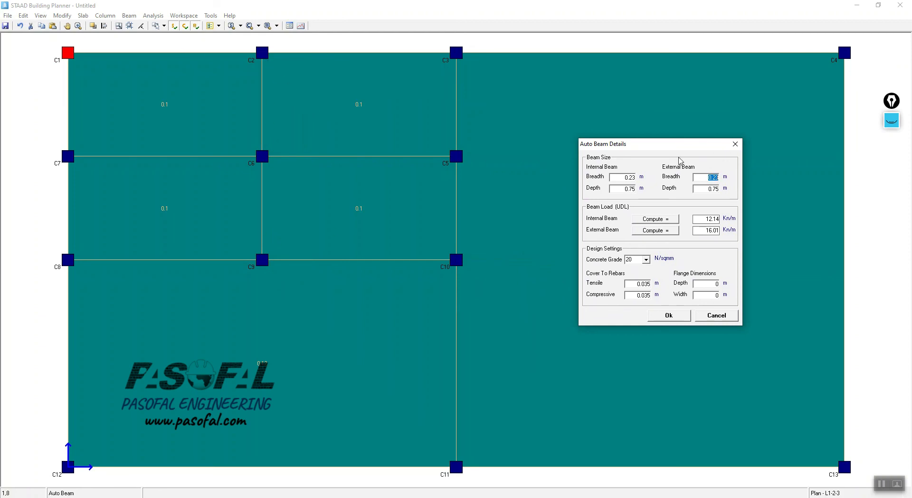
{"action": "left_click_drag", "start_coordinate": [678, 148], "coordinate": [587, 124]}
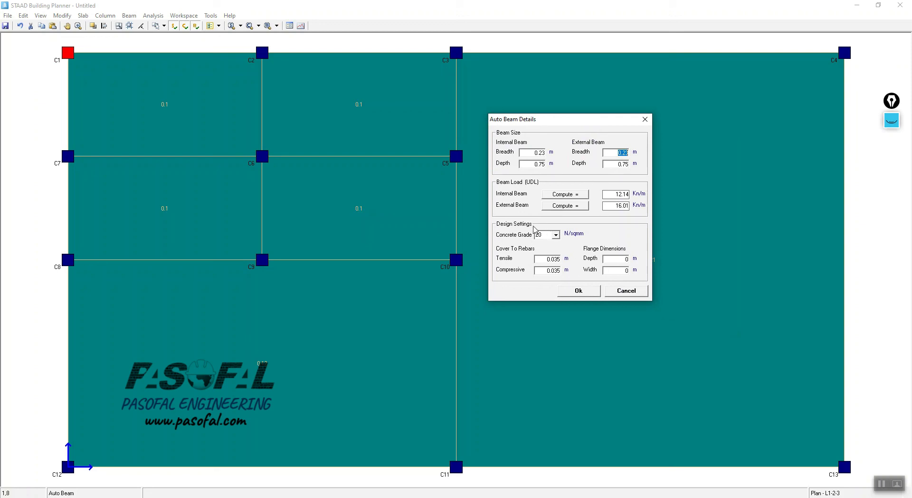
Step: Set concrete grade 25 and generate beams B1–B18 at 0.23 × 0.75 m
{"action": "left_click", "coordinate": [556, 235]}
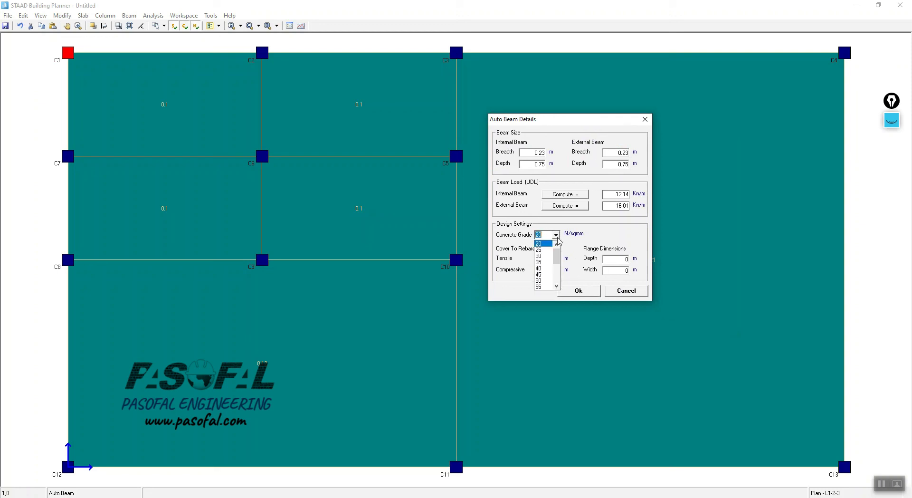
{"action": "left_click", "coordinate": [542, 247]}
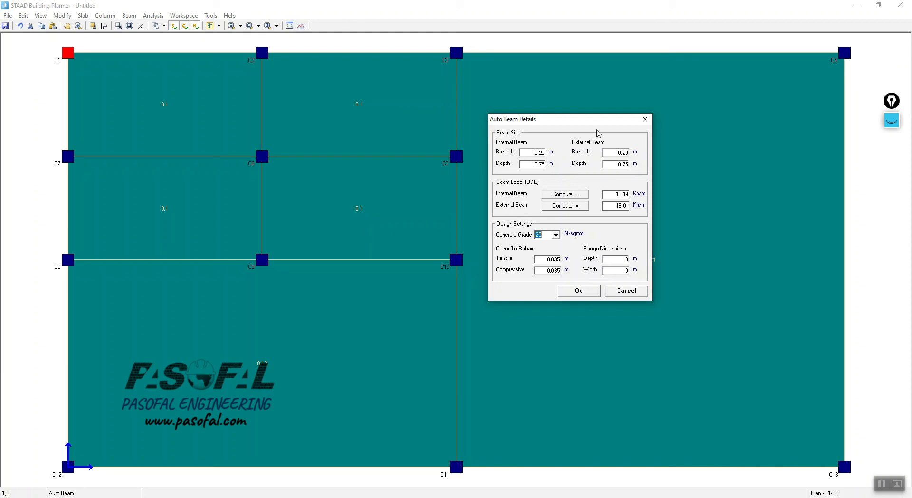
{"action": "left_click_drag", "start_coordinate": [591, 123], "coordinate": [618, 85]}
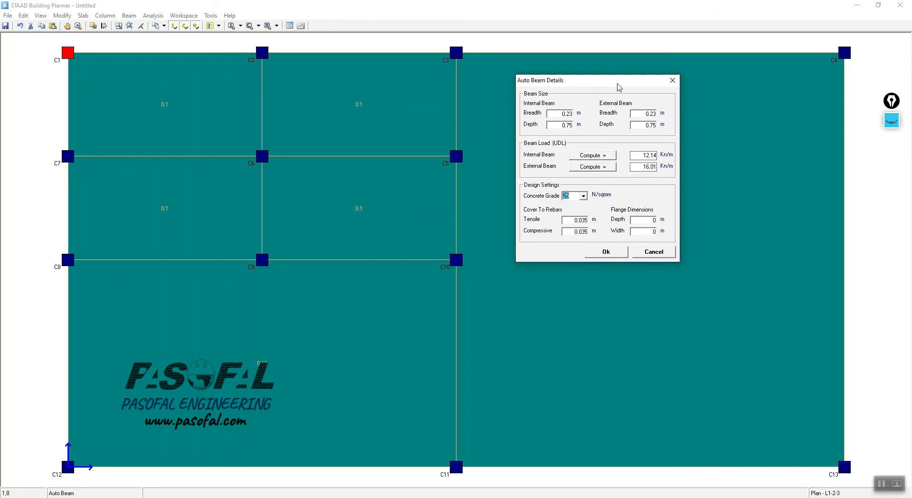
{"action": "left_click_drag", "start_coordinate": [618, 86], "coordinate": [617, 83]}
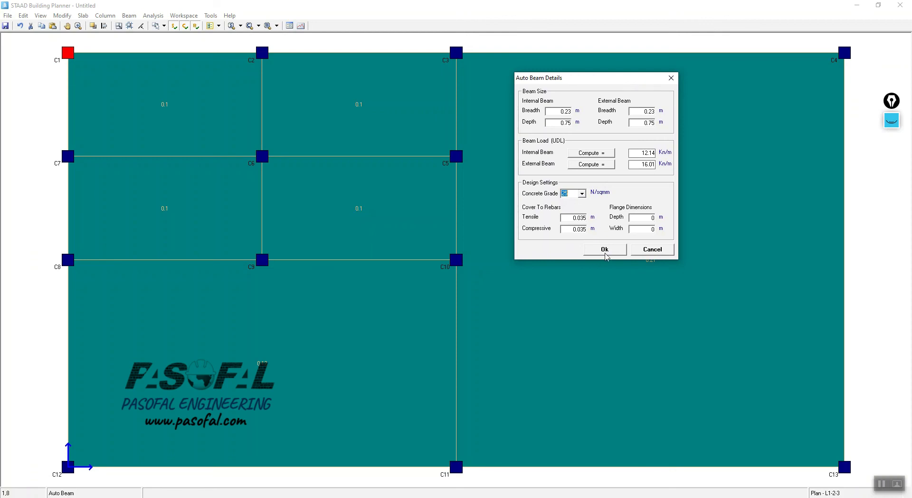
{"action": "left_click_drag", "start_coordinate": [570, 87], "coordinate": [588, 84]}
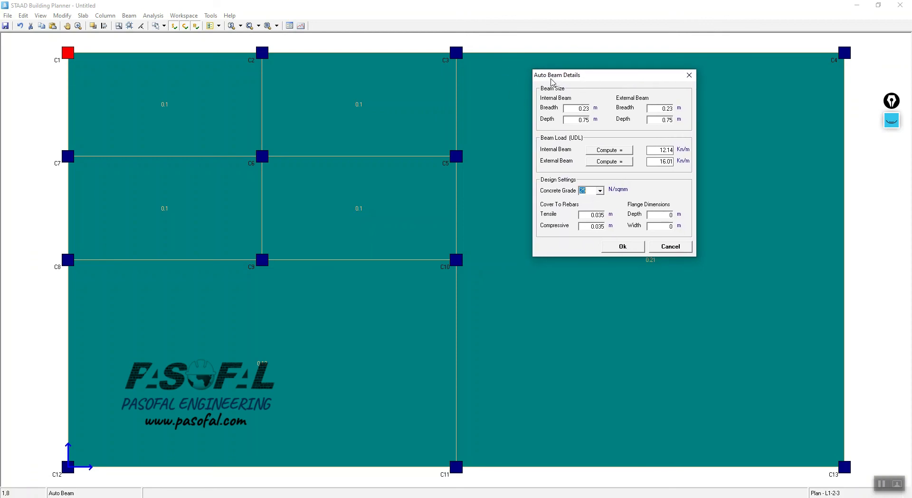
{"action": "left_click", "coordinate": [567, 81]}
{"action": "left_click", "coordinate": [621, 247]}
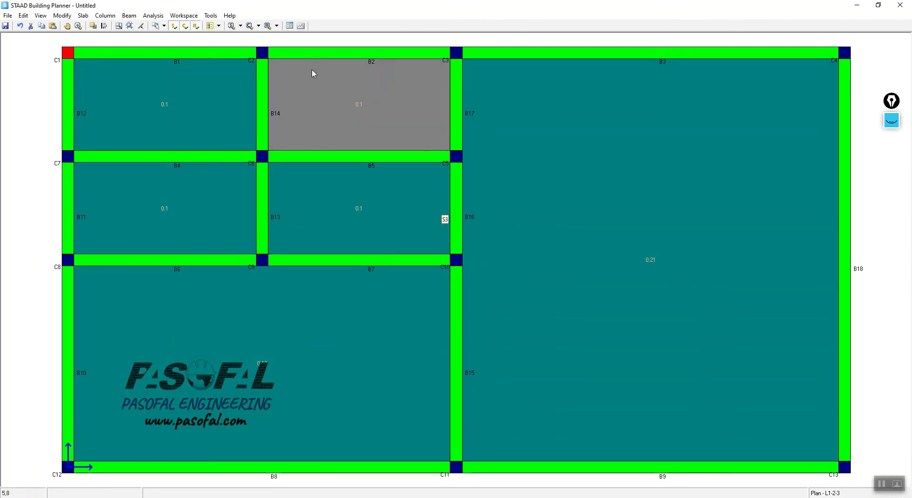
Step: Finalise plan L1-2-3 and acknowledge the message, so columns show loads like C1 (59.12)
{"action": "left_click", "coordinate": [211, 15]}
{"action": "mouse_move", "coordinate": [229, 15]}
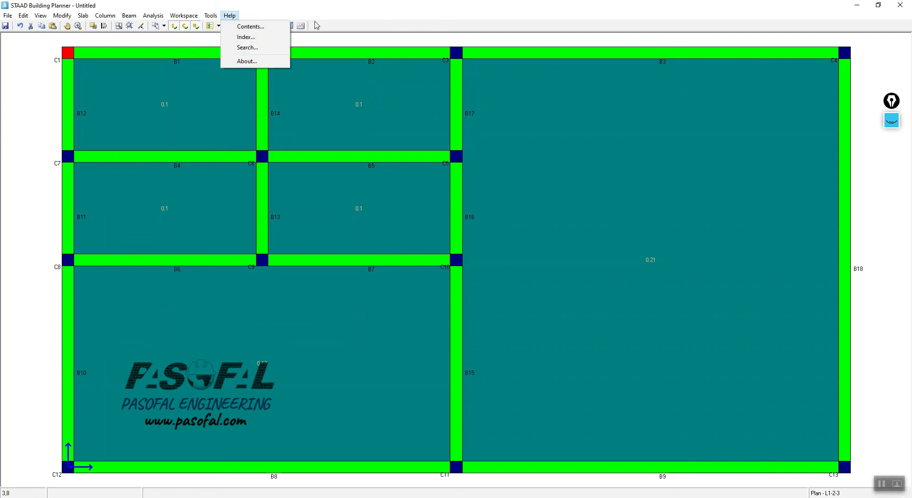
{"action": "key", "text": "Down"}
{"action": "key", "text": "Left"}
{"action": "key", "text": "Right"}
{"action": "left_click", "coordinate": [337, 25]}
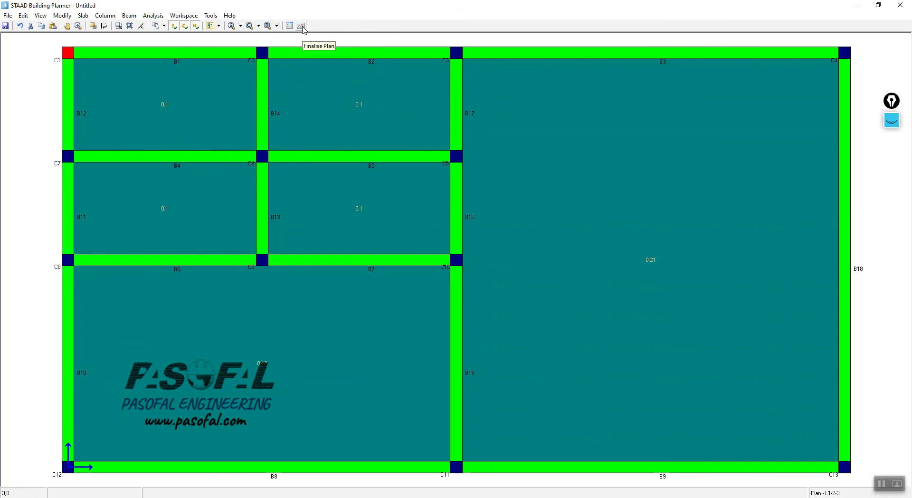
{"action": "left_click", "coordinate": [302, 26]}
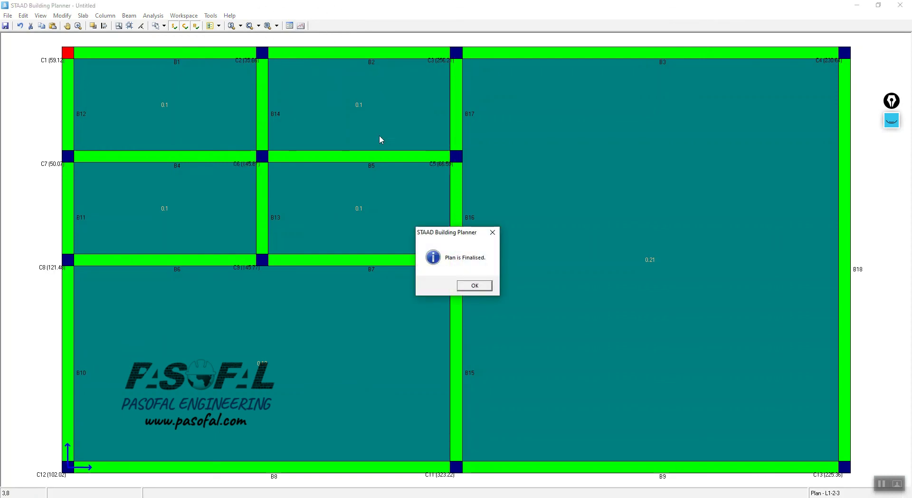
{"action": "left_click_drag", "start_coordinate": [449, 237], "coordinate": [502, 98]}
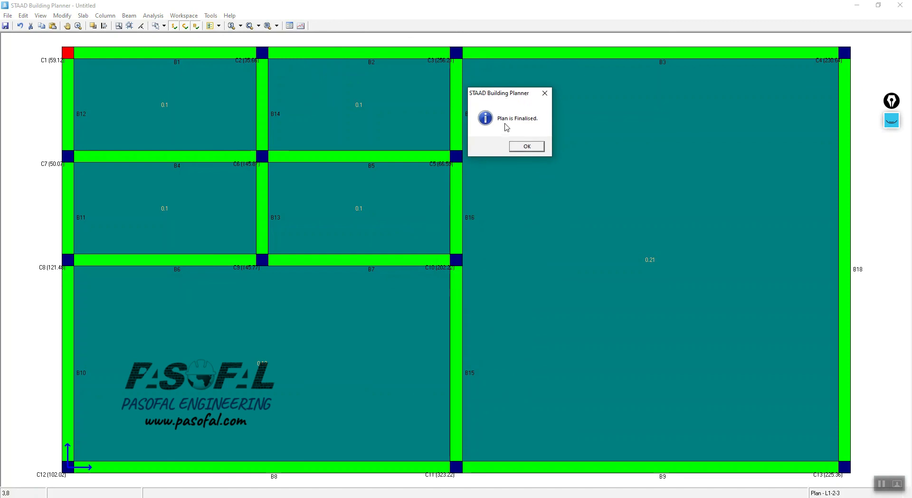
{"action": "left_click", "coordinate": [528, 147]}
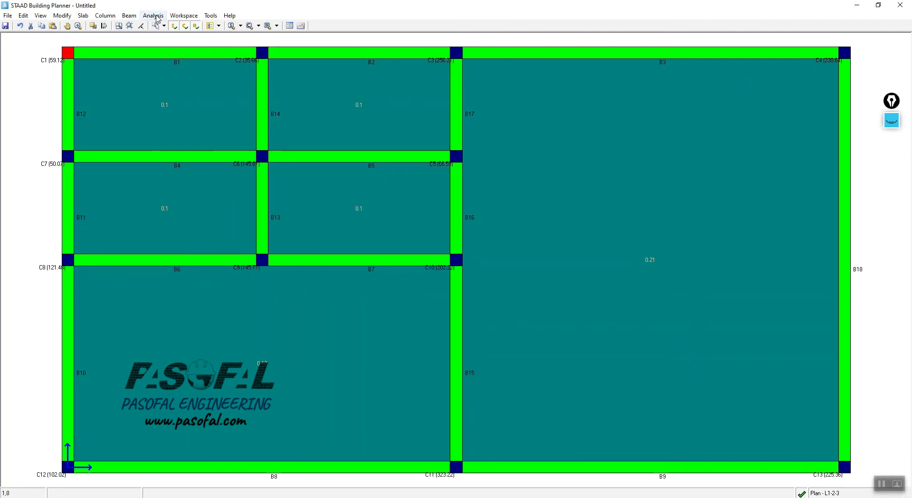
Step: Orbit the three-storey 3D Frame wireframe from plan L1-2-3, then return to the level plan
{"action": "left_click", "coordinate": [210, 16]}
{"action": "mouse_move", "coordinate": [191, 18]}
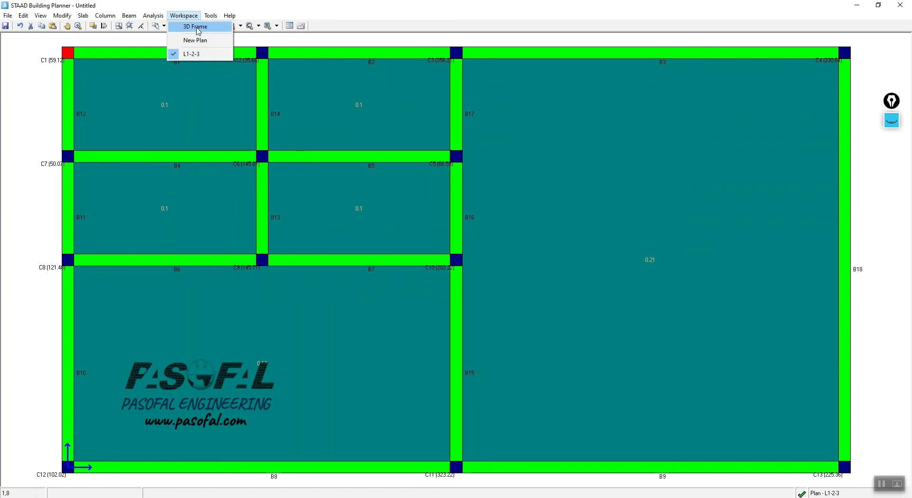
{"action": "left_click", "coordinate": [196, 27]}
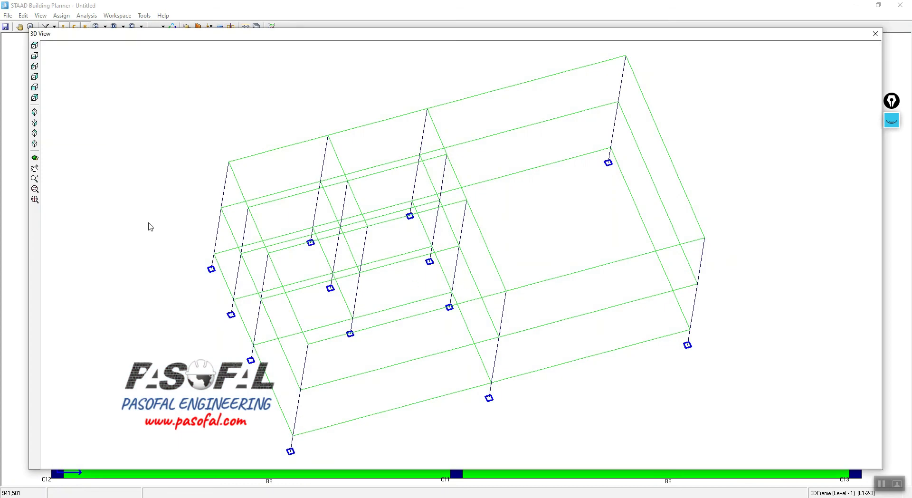
{"action": "left_click_drag", "start_coordinate": [491, 322], "coordinate": [477, 296]}
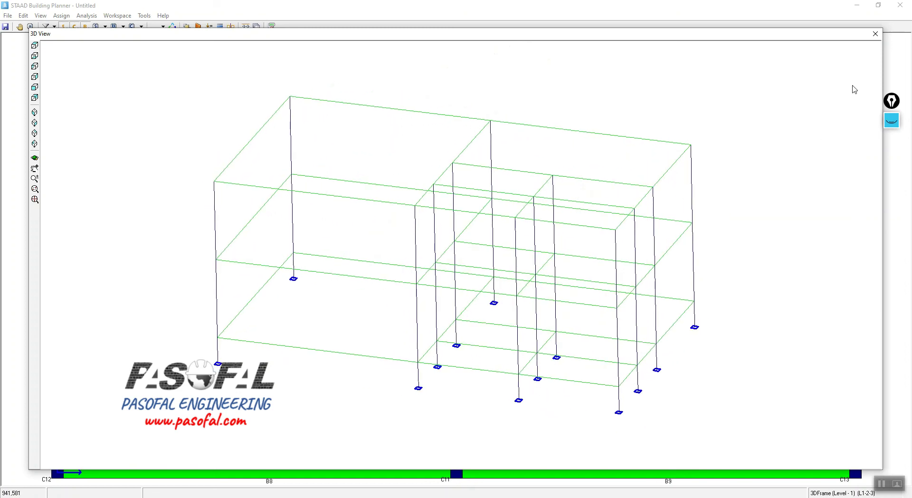
{"action": "left_click", "coordinate": [875, 33]}
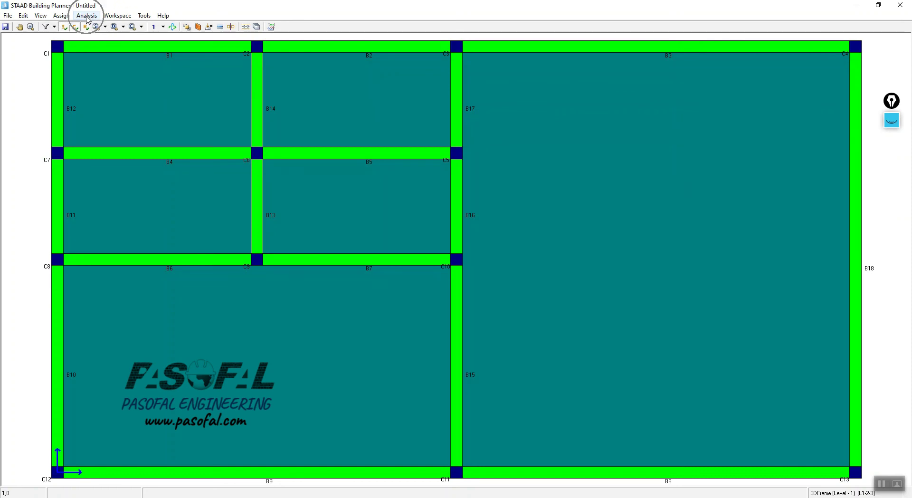
Step: Try generating the analysis file and save the project as TEST-2 when prompted
{"action": "left_click", "coordinate": [88, 17]}
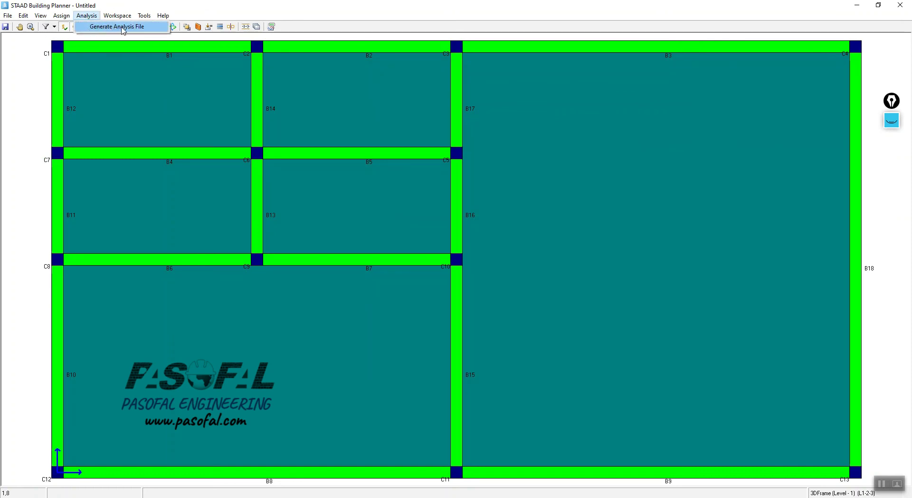
{"action": "left_click", "coordinate": [122, 28]}
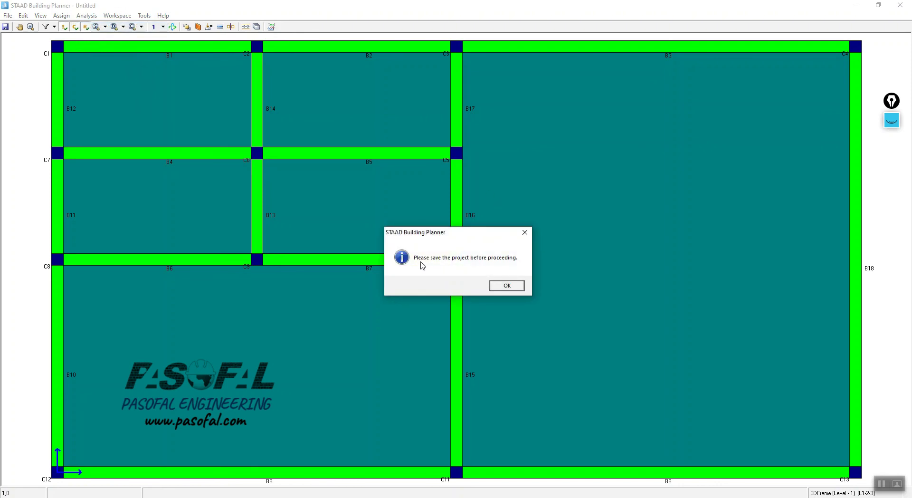
{"action": "left_click", "coordinate": [498, 286]}
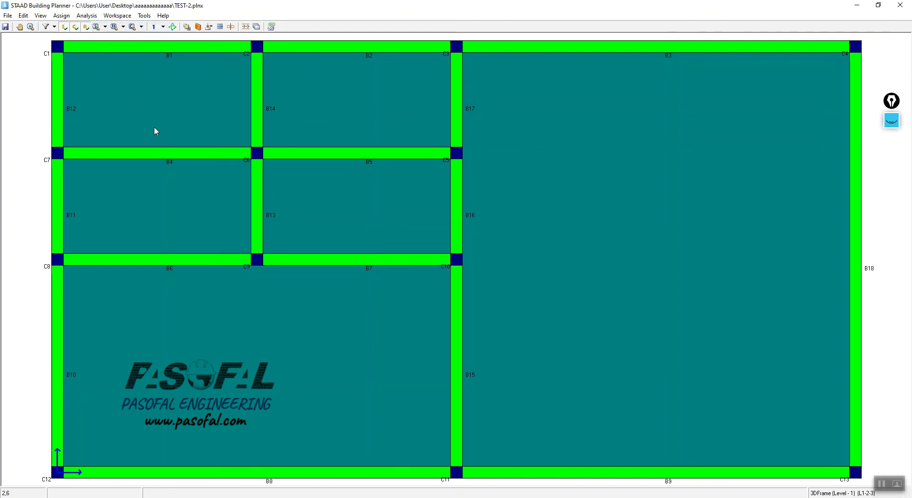
Step: Generate the TEST-2 space frame analysis file, overwriting the existing one
{"action": "left_click", "coordinate": [87, 15]}
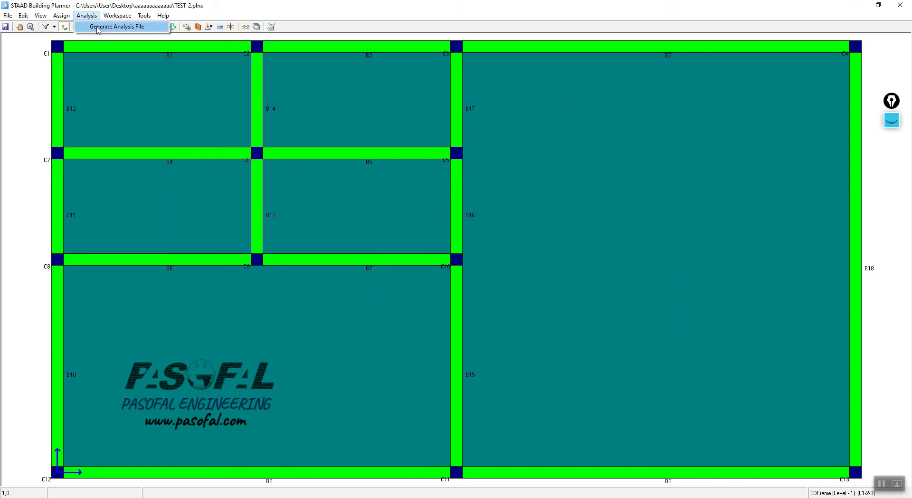
{"action": "left_click", "coordinate": [114, 27]}
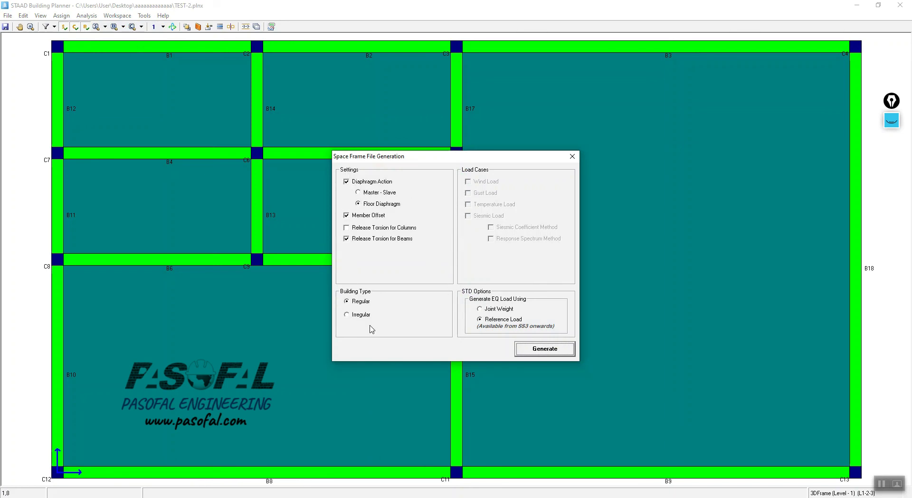
{"action": "left_click", "coordinate": [537, 350]}
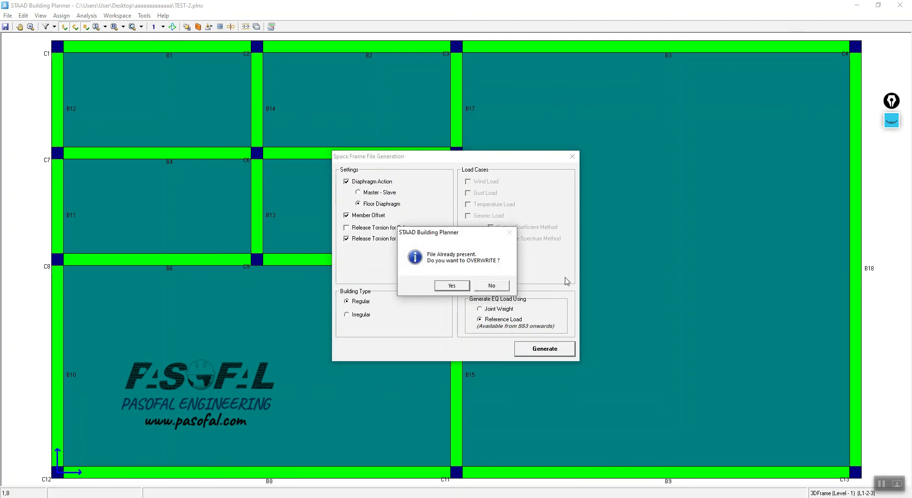
{"action": "left_click", "coordinate": [453, 286]}
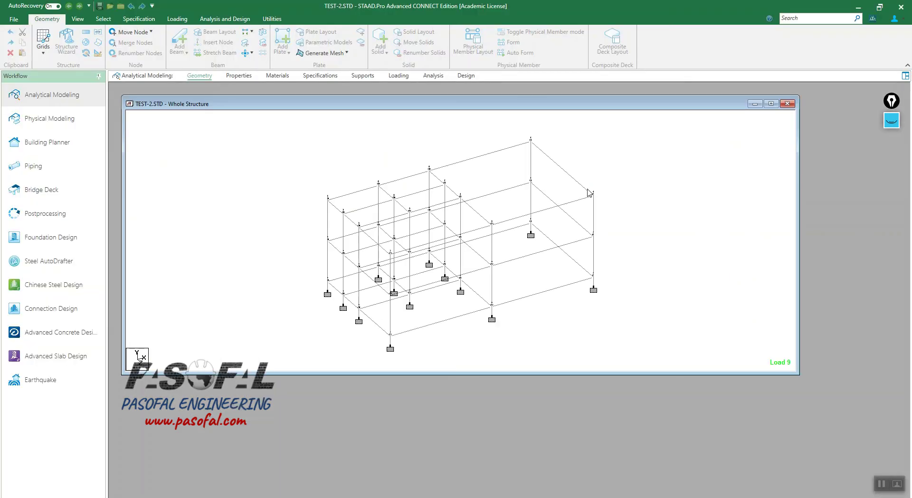
Step: Maximize the TEST-2 structure window and show the frame as a full-window 3D rendering
{"action": "left_click", "coordinate": [770, 103]}
{"action": "scroll", "coordinate": [523, 278], "scroll_direction": "up", "scroll_amount": 4}
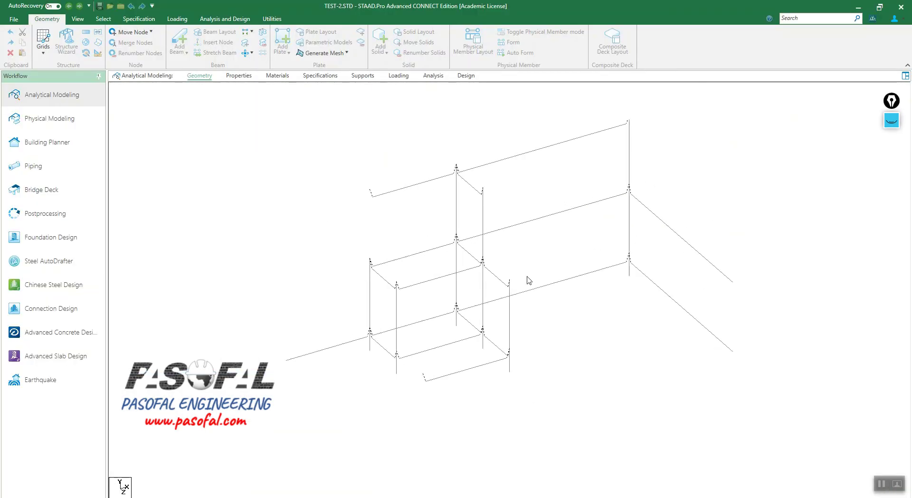
{"action": "scroll", "coordinate": [505, 260], "scroll_direction": "down", "scroll_amount": 3}
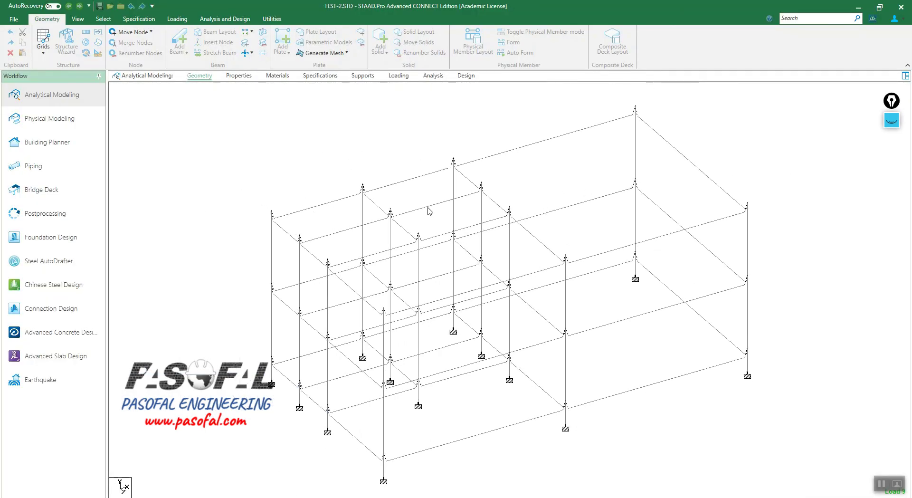
{"action": "left_click", "coordinate": [77, 19]}
{"action": "scroll", "coordinate": [417, 137], "scroll_direction": "down", "scroll_amount": 1}
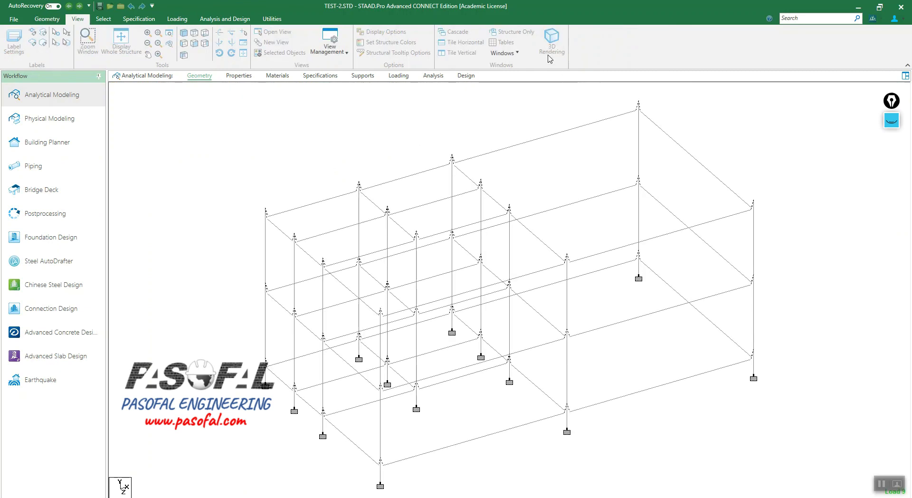
{"action": "left_click", "coordinate": [239, 76]}
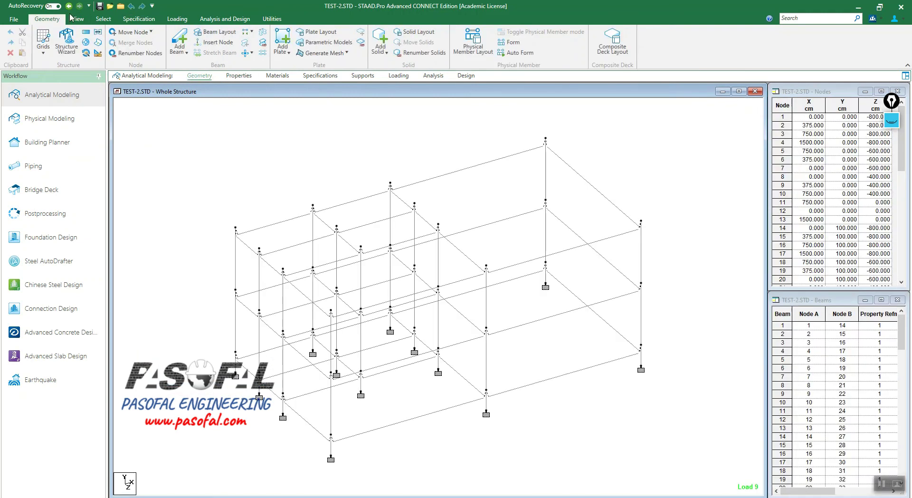
{"action": "left_click", "coordinate": [73, 18]}
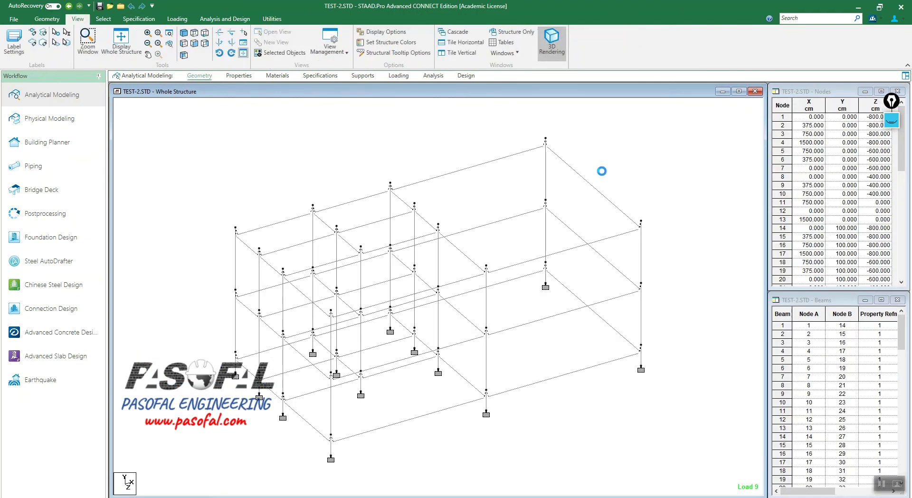
{"action": "left_click", "coordinate": [807, 153]}
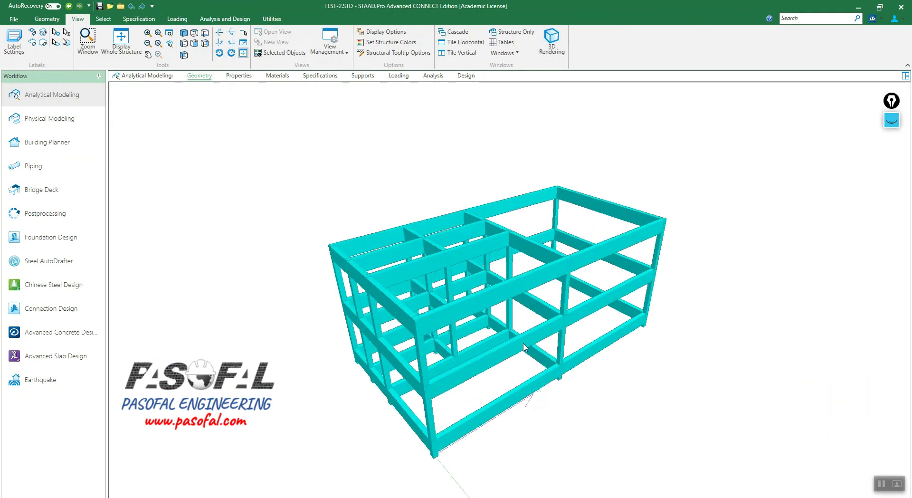